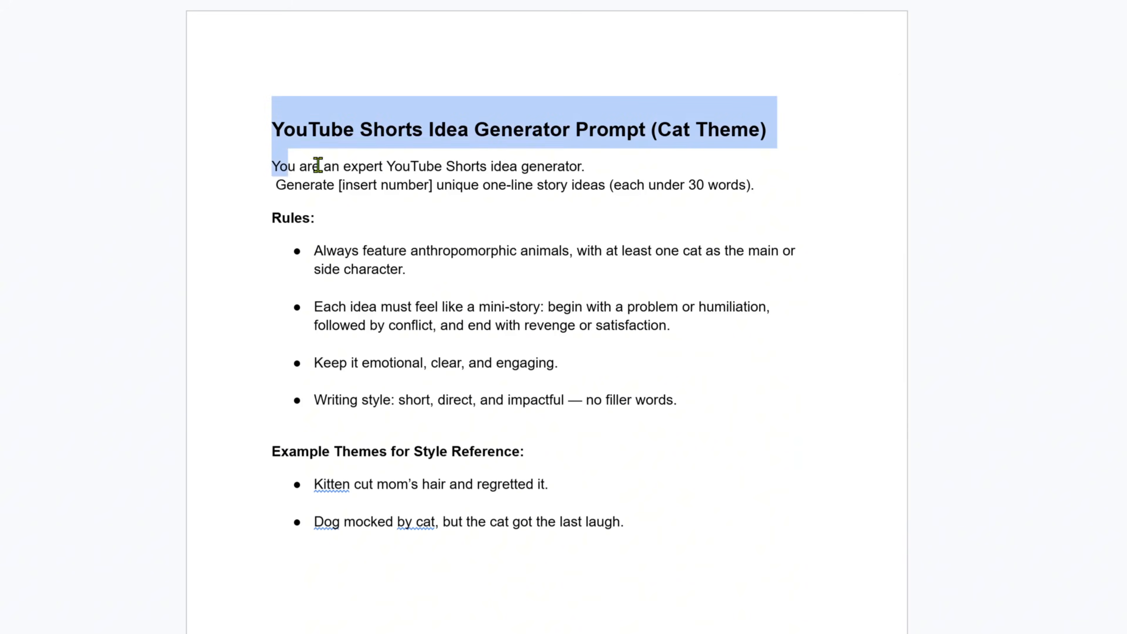
- Copy the entire YouTube Shorts Idea Generator Prompt (Cat Theme) from the document into a new ChatGPT chat
{"action": "left_click", "coordinate": [680, 508]}
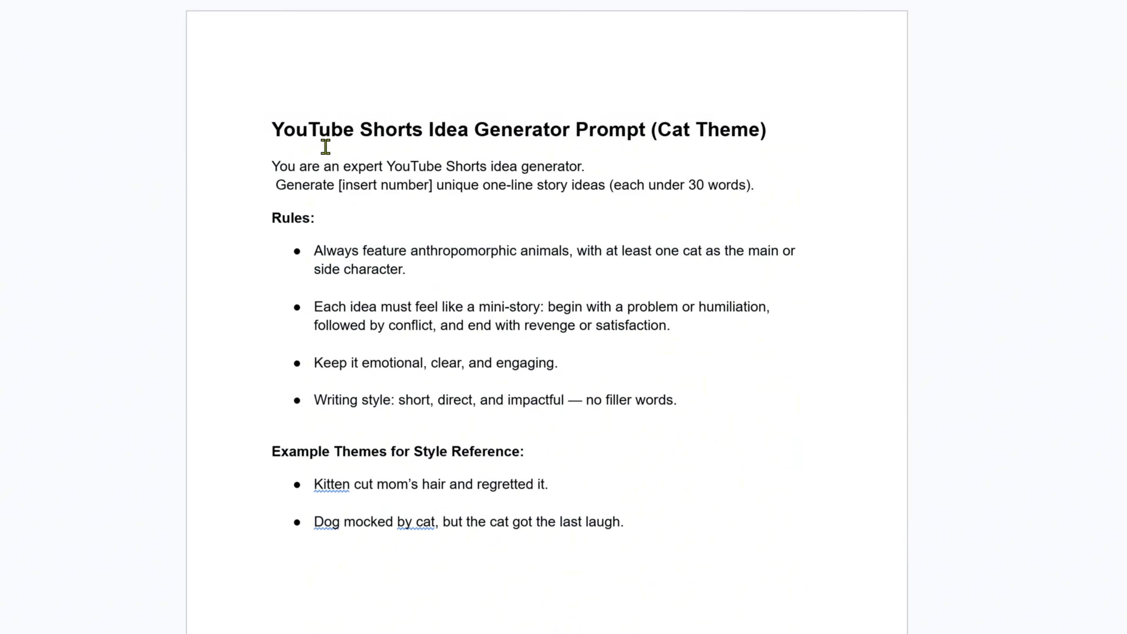
{"action": "left_click_drag", "start_coordinate": [260, 116], "coordinate": [683, 524]}
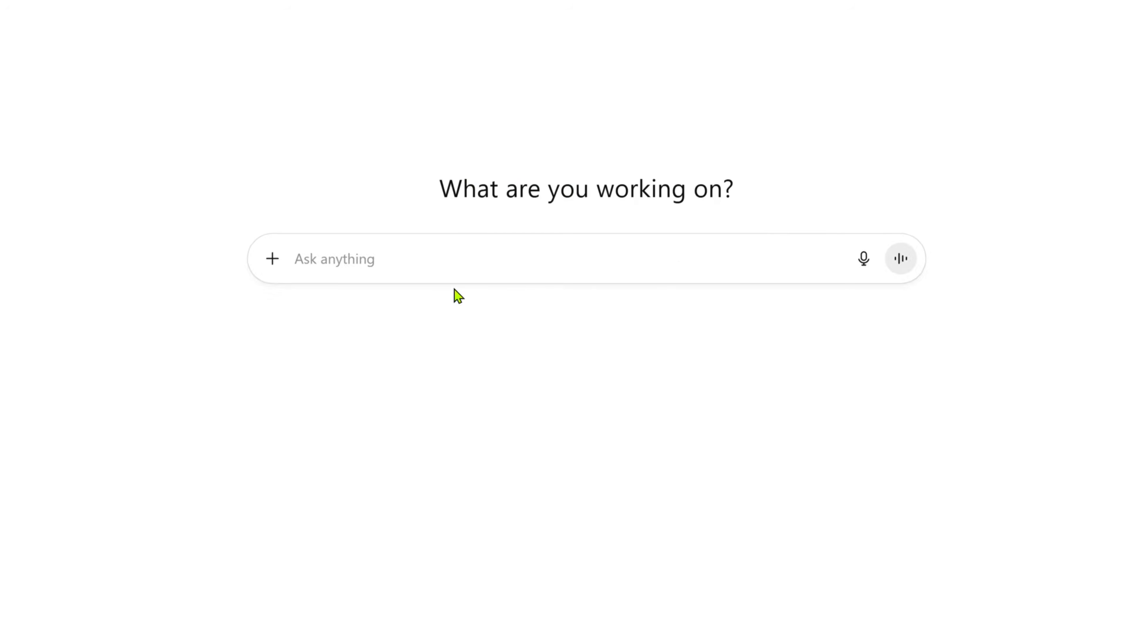
{"action": "type", "text": "YouTube Shorts Idea Generator Prompt (Cat Theme) You are an expert YouTube Shorts idea generator.  Generate [insert number] unique one-line story ideas (each under 30 words). Rules: Always feature anthropomorphic animals, with at least one cat as the main or side character. Each idea must feel like a mini-story: begin with a problem or humiliation, followed by conflict, and end with revenge or satisfaction. Keep it emotional, clear, and engaging. Writing style: short, direct, and impactful — no filler words. Example Themes for Style Reference: Kitten cut mom’s hair and regretted it. Dog mocked by cat, but the cat got the last laugh."}
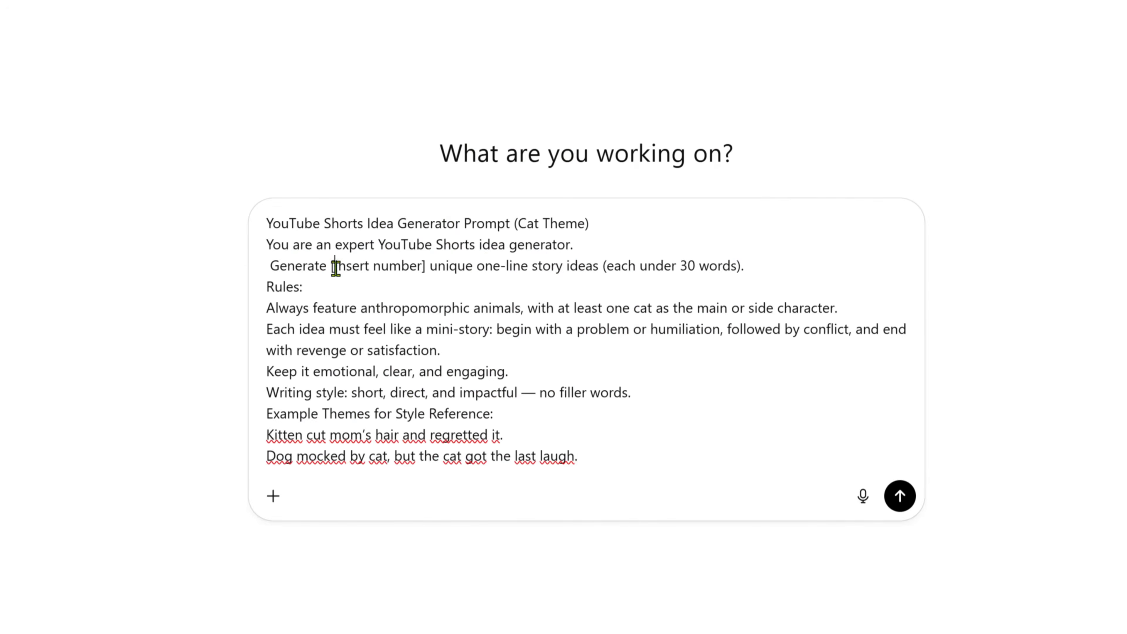
- Replace the "insert number" placeholder in the prompt with 5, submit it, and review the generated story ideas
{"action": "left_click_drag", "start_coordinate": [336, 267], "coordinate": [421, 268]}
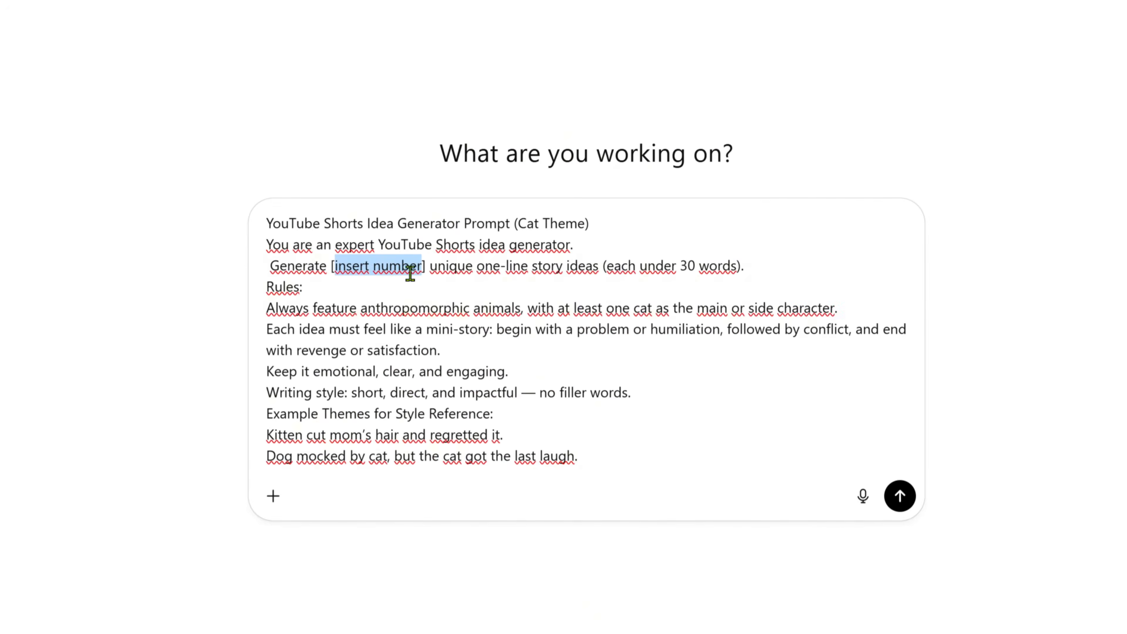
{"action": "type", "text": "5"}
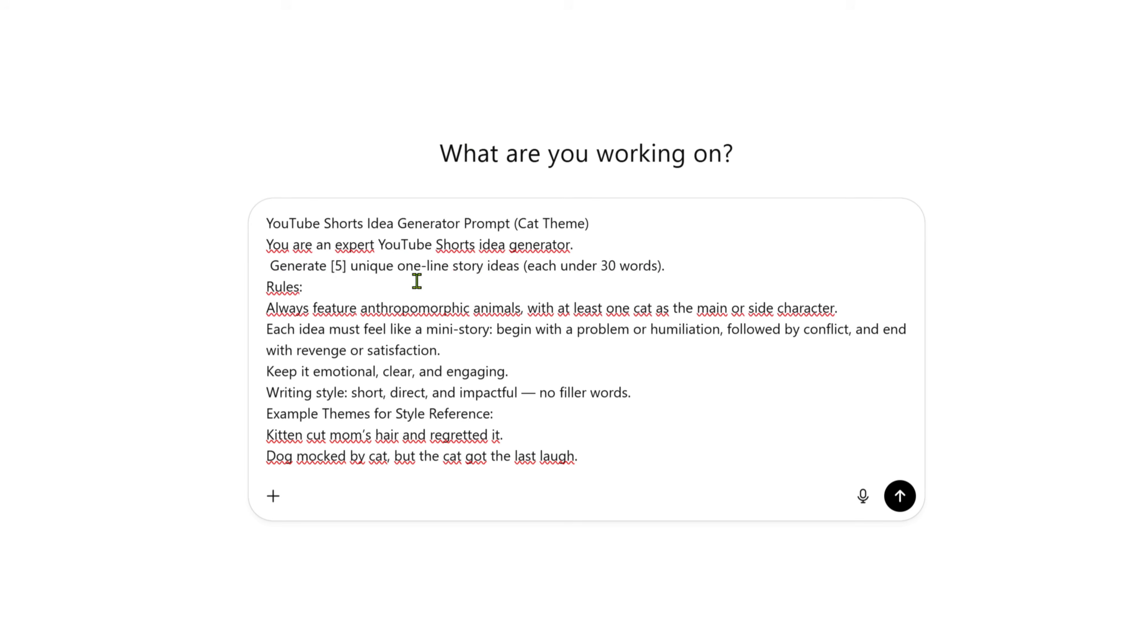
{"action": "key", "text": "Return"}
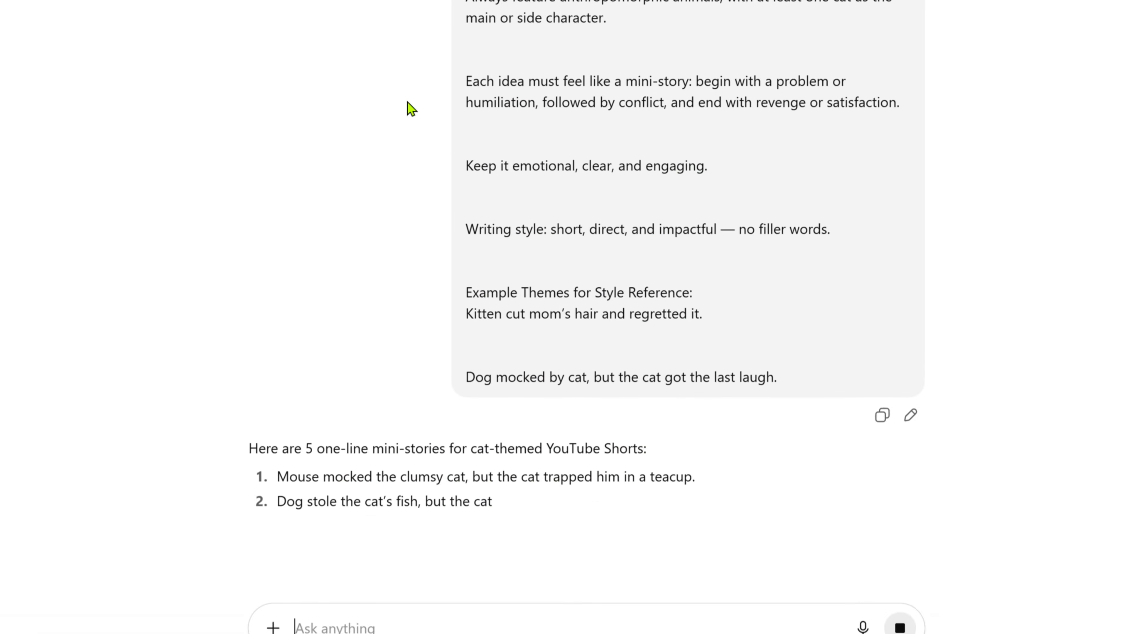
{"action": "right_click", "coordinate": [532, 83]}
{"action": "left_click", "coordinate": [395, 43]}
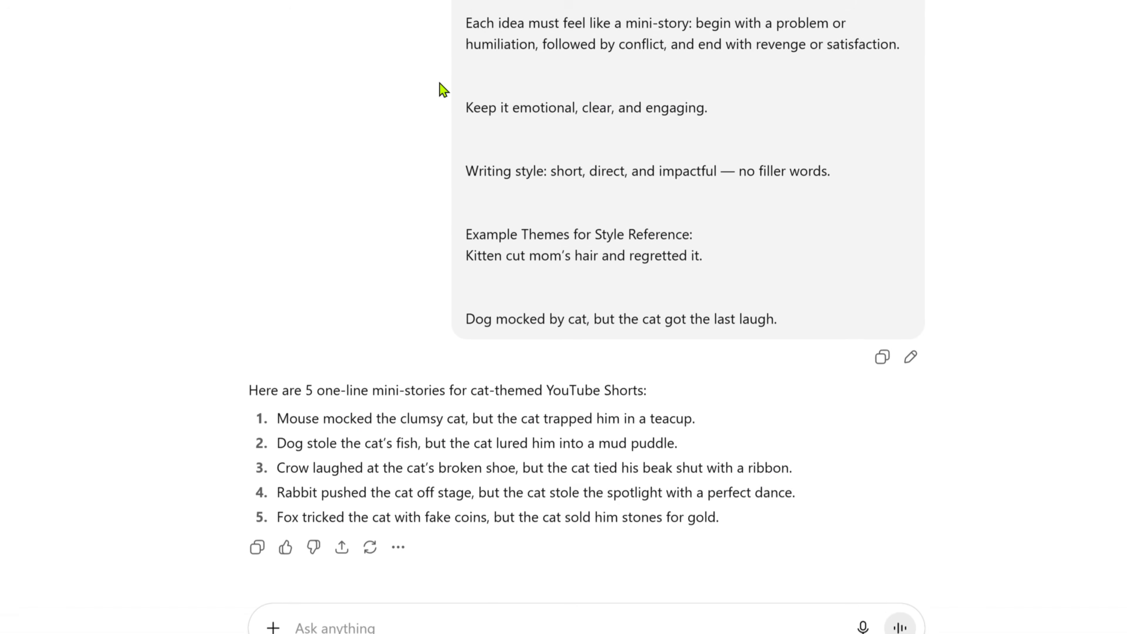
{"action": "scroll", "coordinate": [382, 305], "scroll_direction": "down", "scroll_amount": 2}
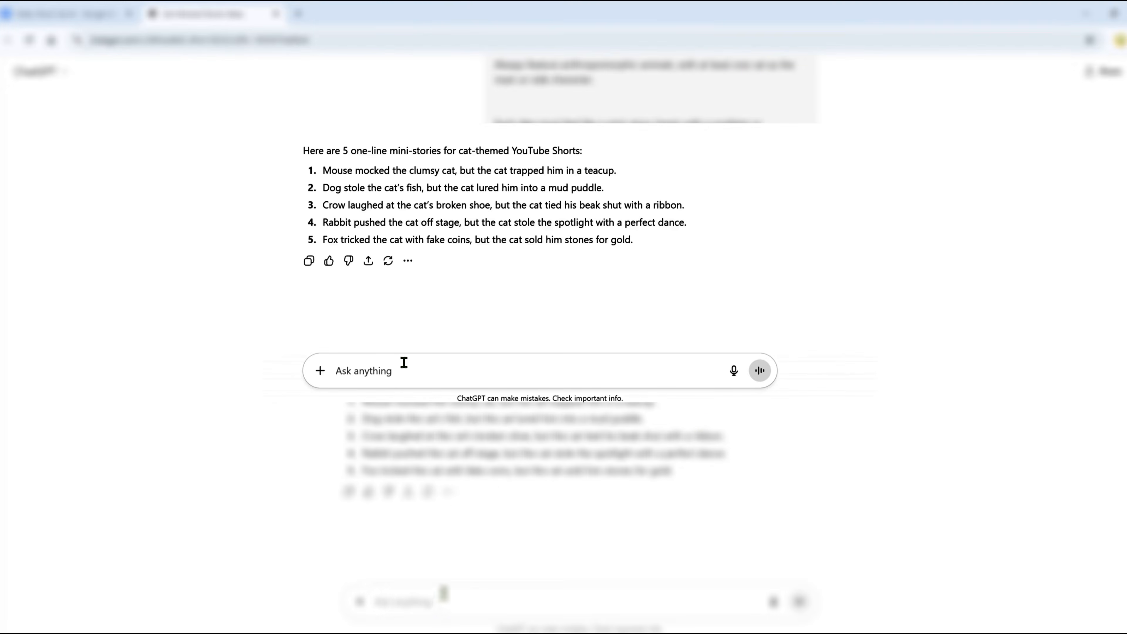
- Add the short story script prompt, replace its HERE placeholder with the rabbit-and-cat stage dance idea, and submit it
{"action": "key", "text": "ctrl+v"}
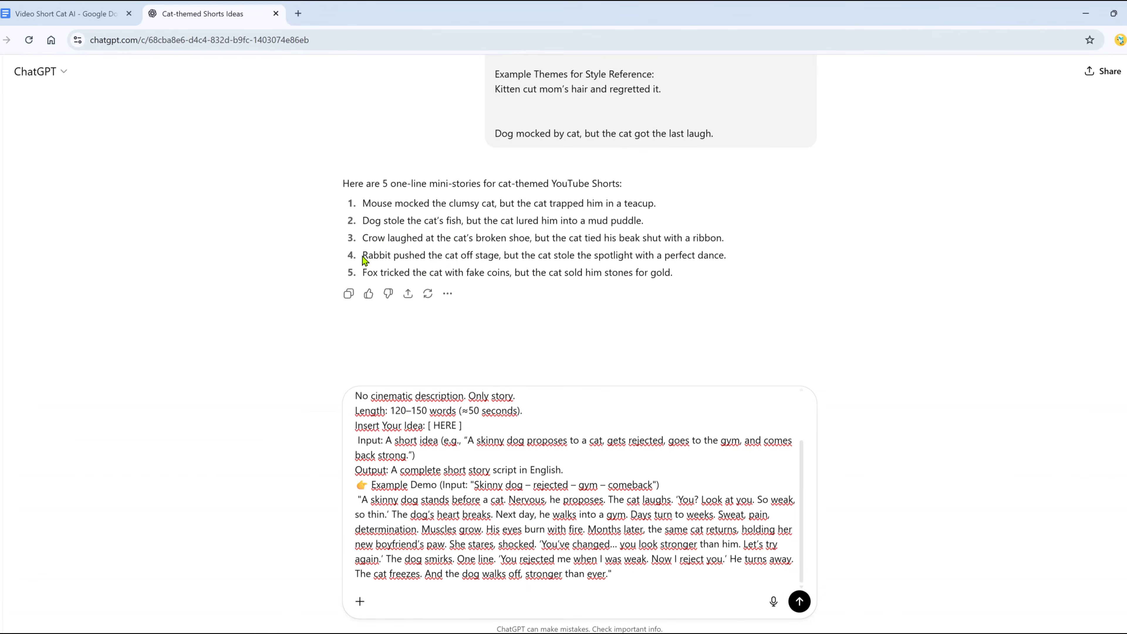
{"action": "left_click_drag", "start_coordinate": [364, 257], "coordinate": [730, 255]}
{"action": "key", "text": "ctrl+c"}
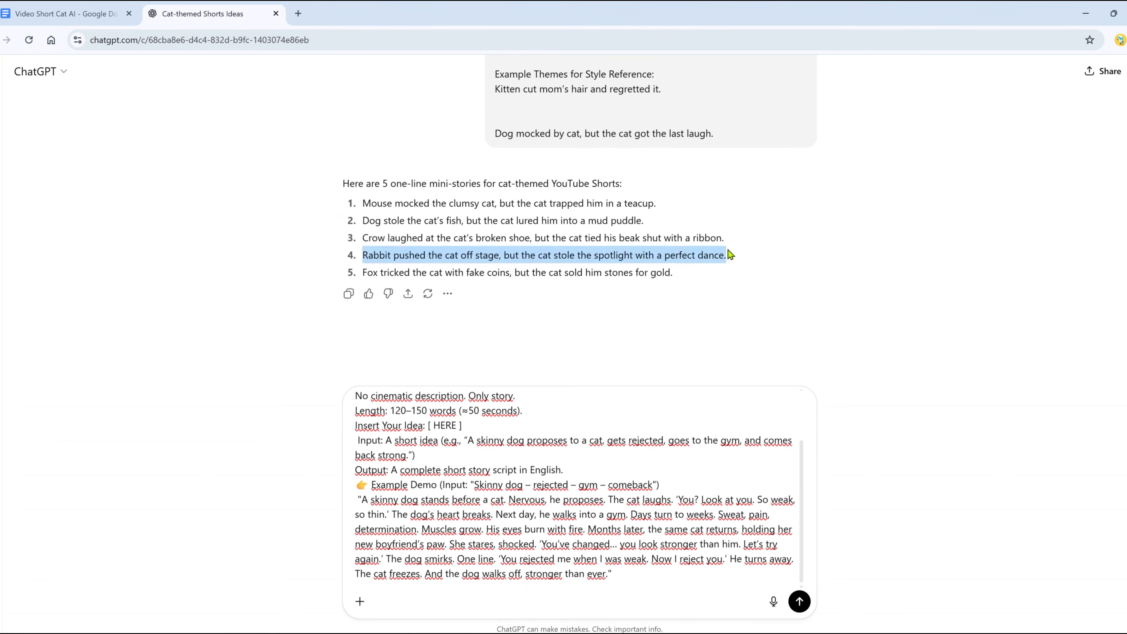
{"action": "left_click_drag", "start_coordinate": [434, 426], "coordinate": [462, 425]}
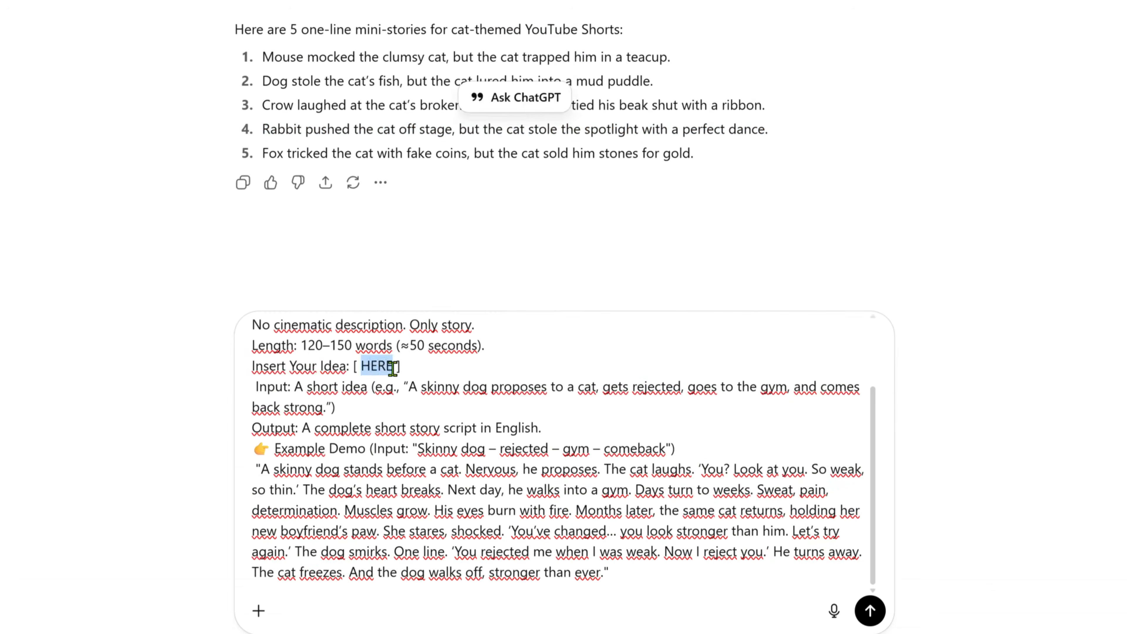
{"action": "key", "text": "ctrl+v"}
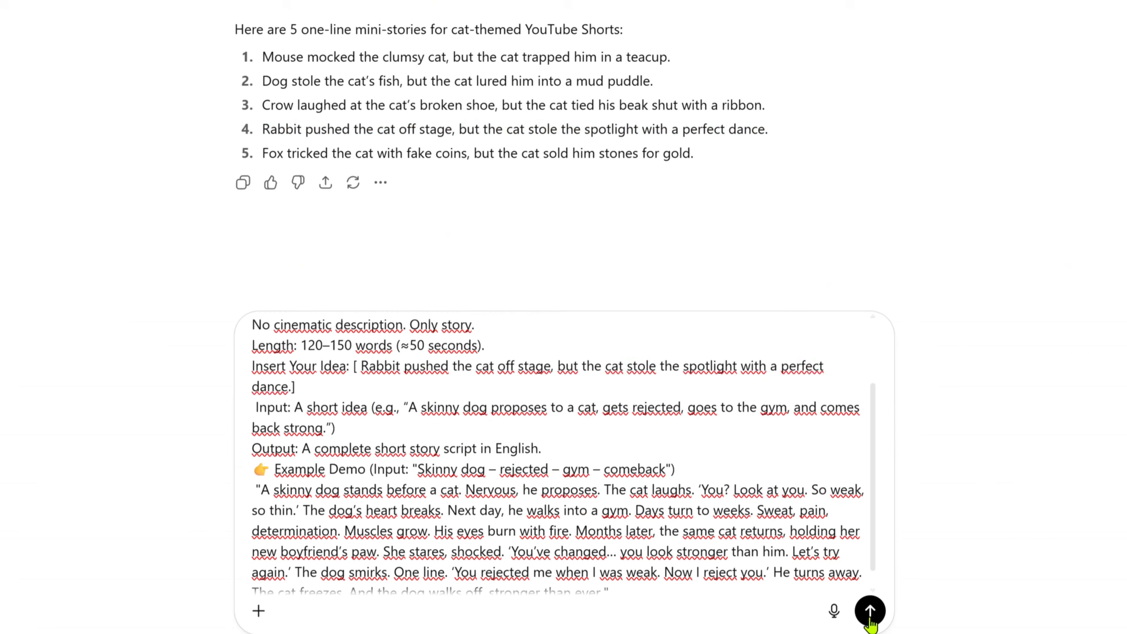
{"action": "left_click", "coordinate": [798, 603]}
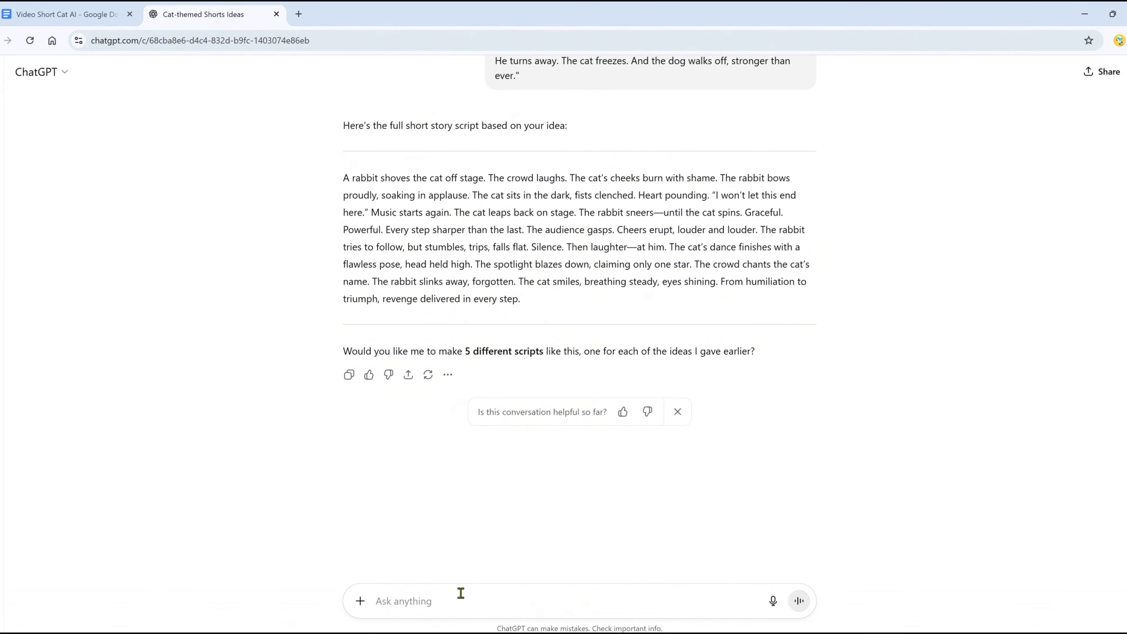
- Ask for a script revision with the message "Start the story with a big problem hook"
{"action": "type", "text": "Start the story with a big problem hook"}
{"action": "left_click_drag", "start_coordinate": [377, 603], "coordinate": [545, 602]}
{"action": "left_click", "coordinate": [710, 587]}
{"action": "left_click", "coordinate": [800, 602]}
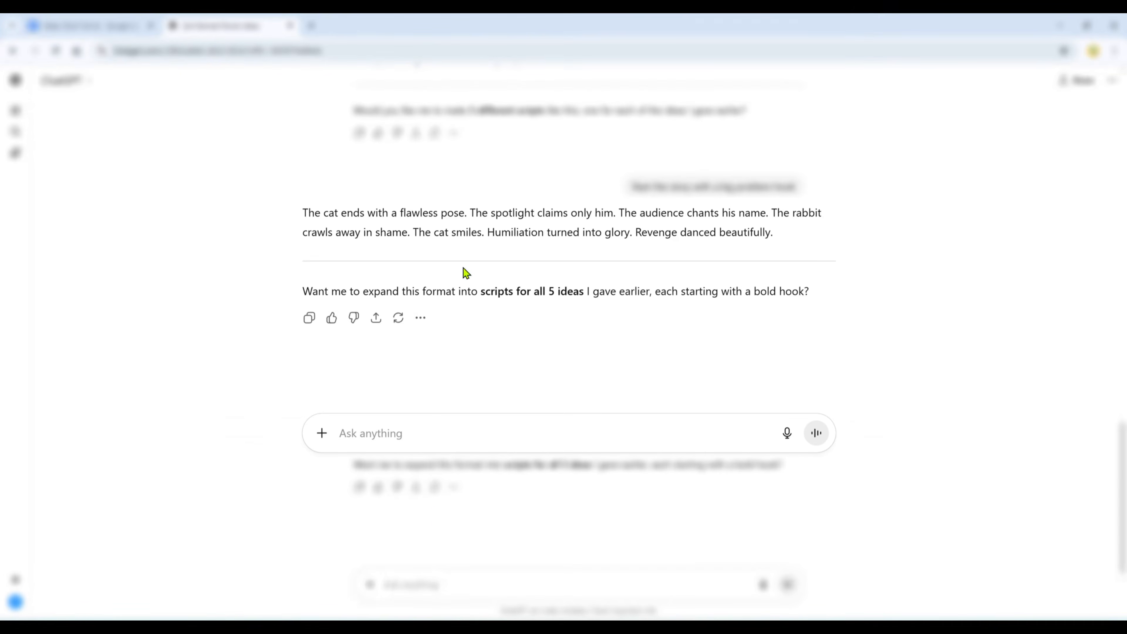
- Paste the image prompt instructions for Scene [1] in vertical 9:16 format, check them, and submit them
{"action": "key", "text": "ctrl+v"}
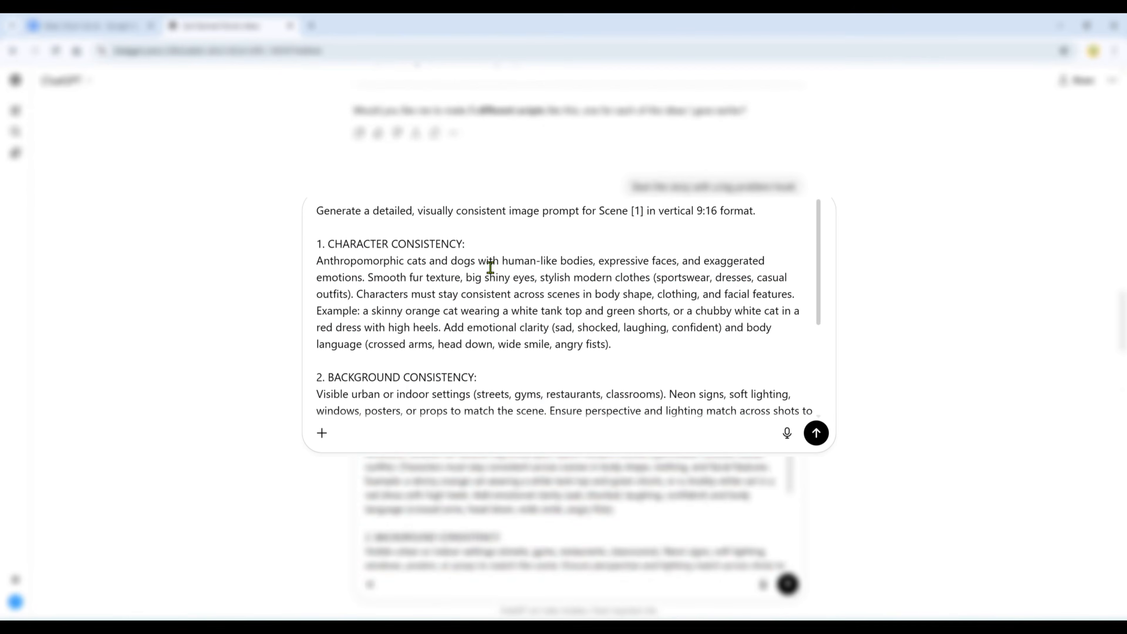
{"action": "left_click_drag", "start_coordinate": [600, 213], "coordinate": [644, 213]}
{"action": "left_click", "coordinate": [615, 233]}
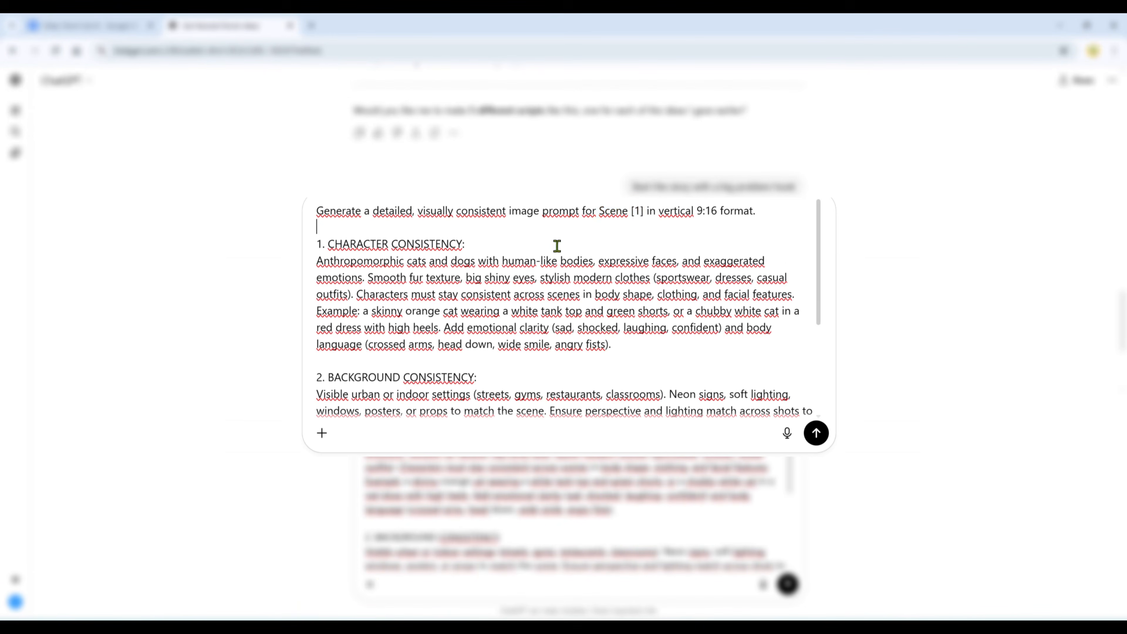
{"action": "scroll", "coordinate": [455, 292], "scroll_direction": "down", "scroll_amount": 3}
{"action": "scroll", "coordinate": [626, 277], "scroll_direction": "up", "scroll_amount": 3}
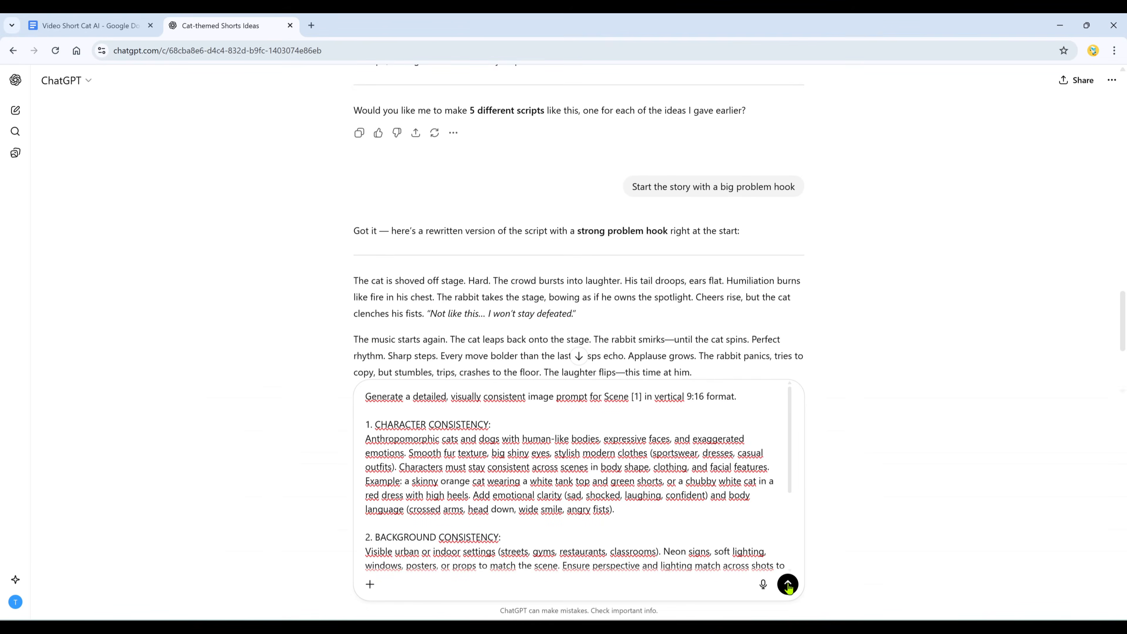
{"action": "left_click", "coordinate": [788, 584]}
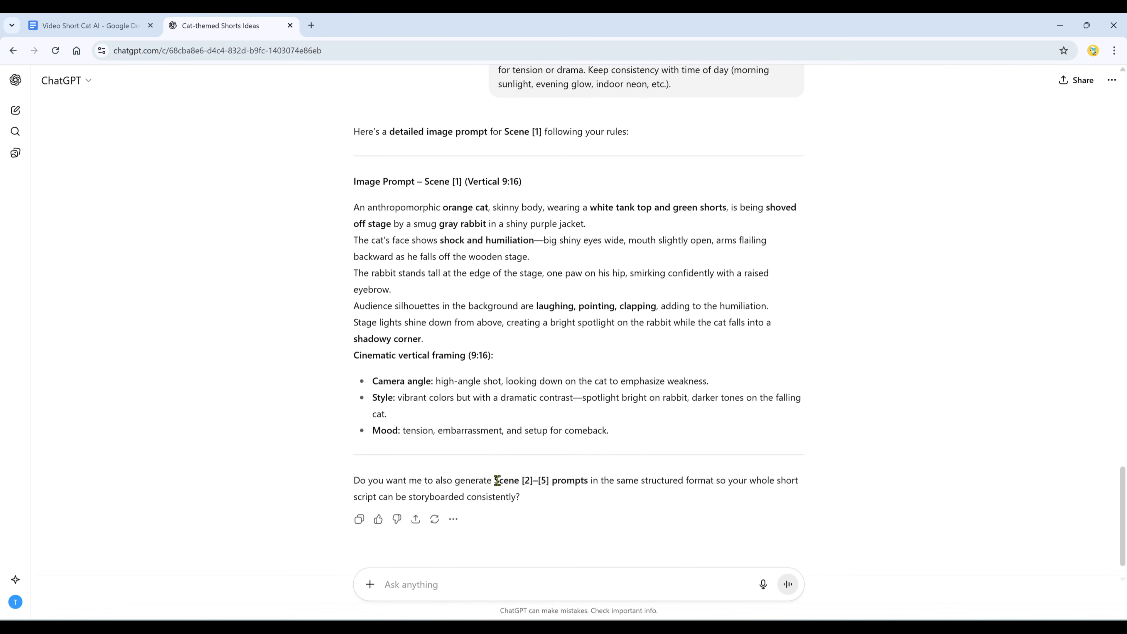
- Request the remaining image prompts by sending "Scene [2]–[5] prompts" and look through the reply
{"action": "left_click_drag", "start_coordinate": [495, 481], "coordinate": [583, 483]}
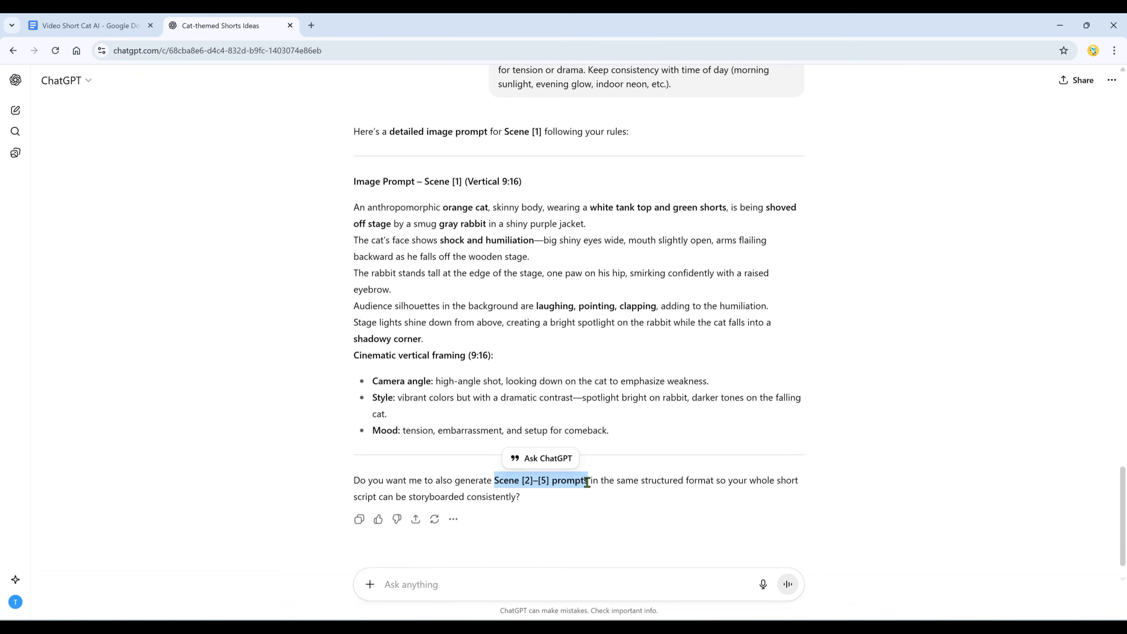
{"action": "left_click", "coordinate": [508, 583]}
{"action": "type", "text": "Scene [2]–[5] prompts"}
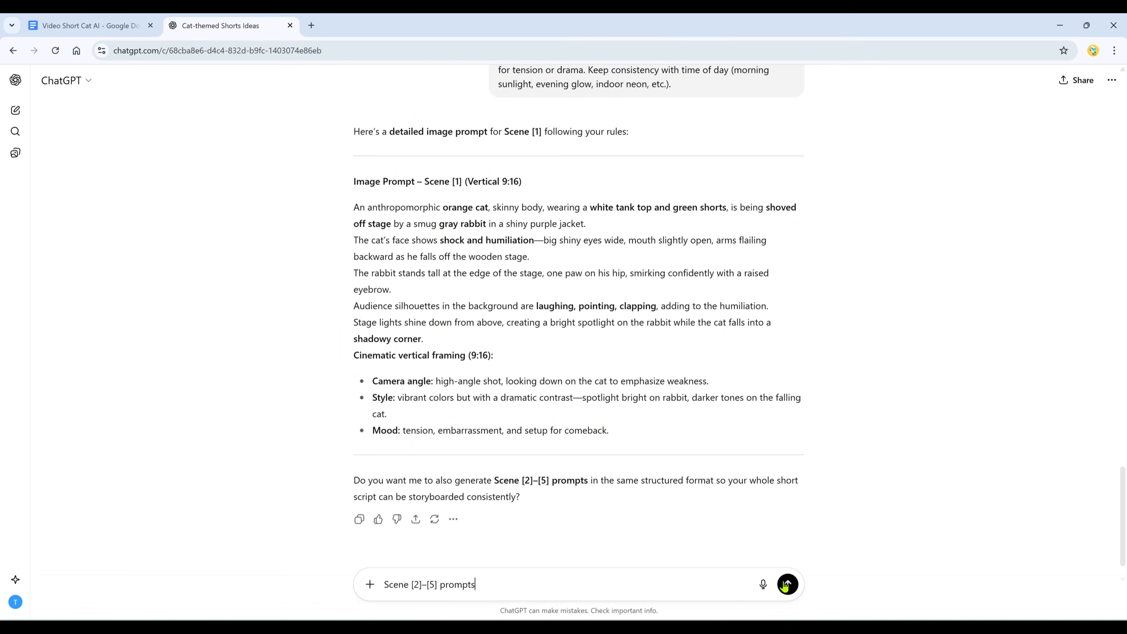
{"action": "left_click", "coordinate": [786, 588]}
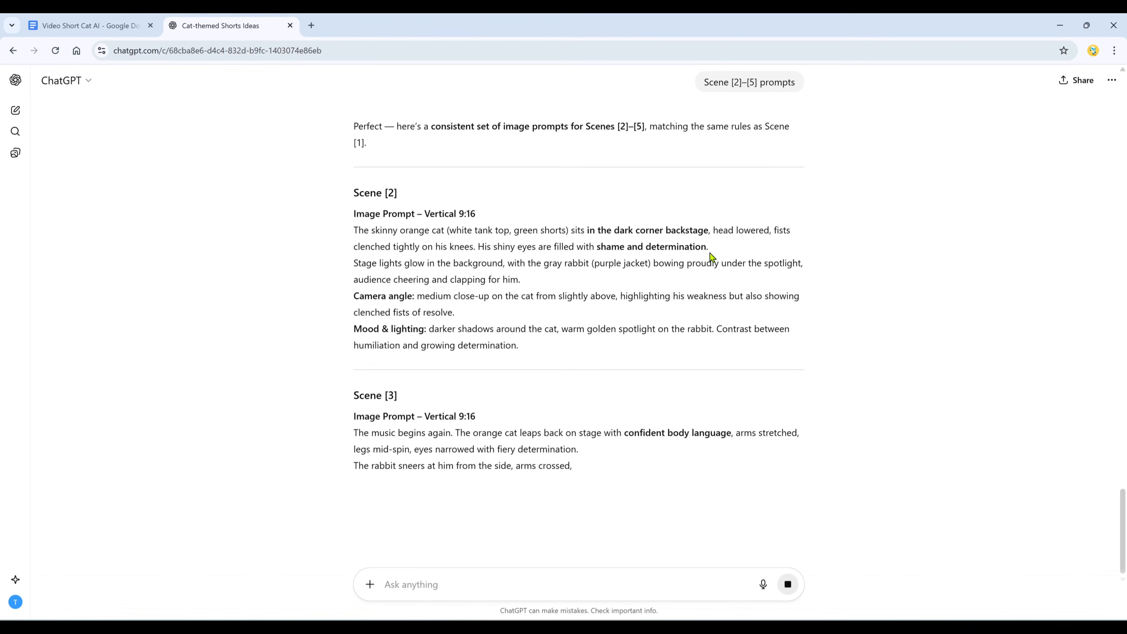
{"action": "scroll", "coordinate": [669, 279], "scroll_direction": "down", "scroll_amount": 3}
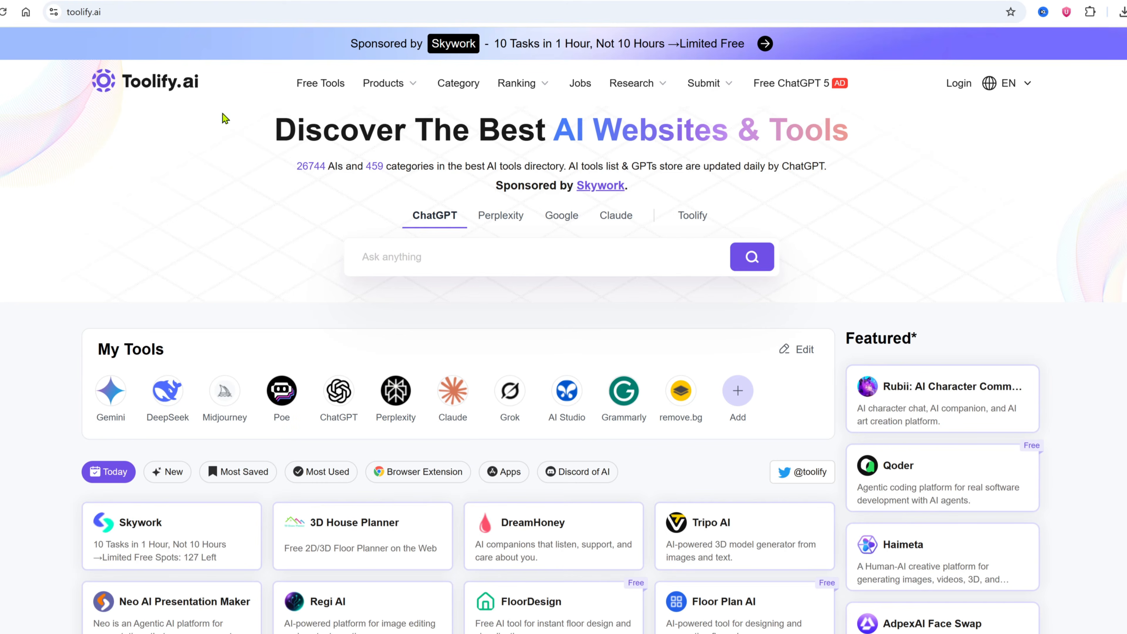
- Look through the Toolify.ai home page, including its daily tools, free tool categories and featured tools
{"action": "scroll", "coordinate": [554, 256], "scroll_direction": "down", "scroll_amount": 4}
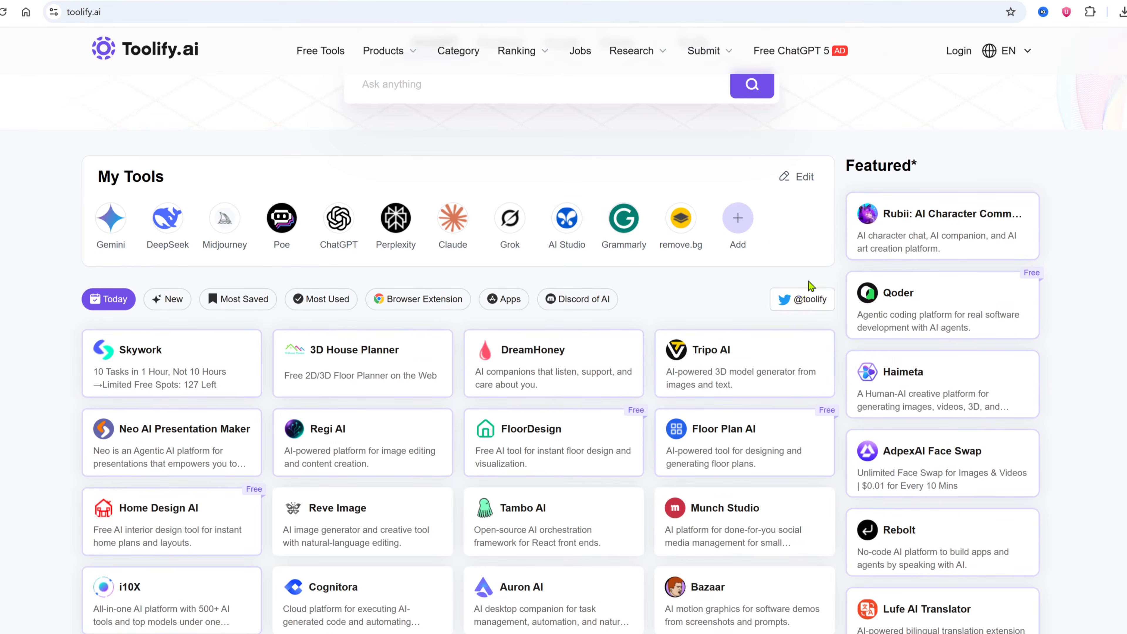
{"action": "scroll", "coordinate": [809, 288], "scroll_direction": "down", "scroll_amount": 4}
{"action": "scroll", "coordinate": [812, 302], "scroll_direction": "down", "scroll_amount": 8}
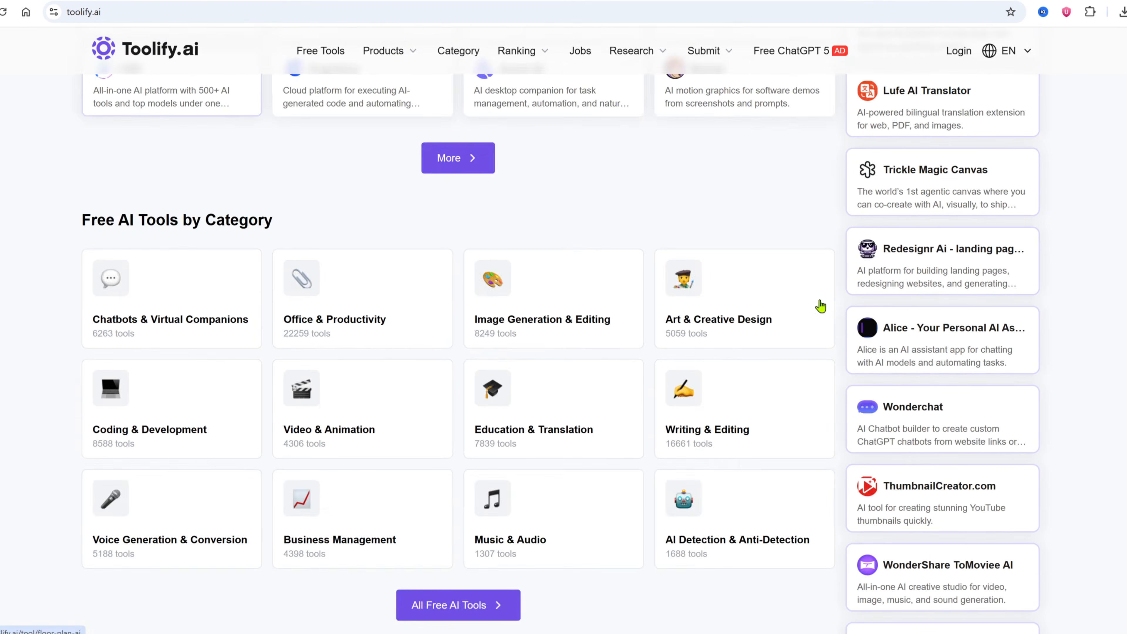
{"action": "scroll", "coordinate": [836, 305], "scroll_direction": "down", "scroll_amount": 4}
{"action": "scroll", "coordinate": [836, 305], "scroll_direction": "down", "scroll_amount": 8}
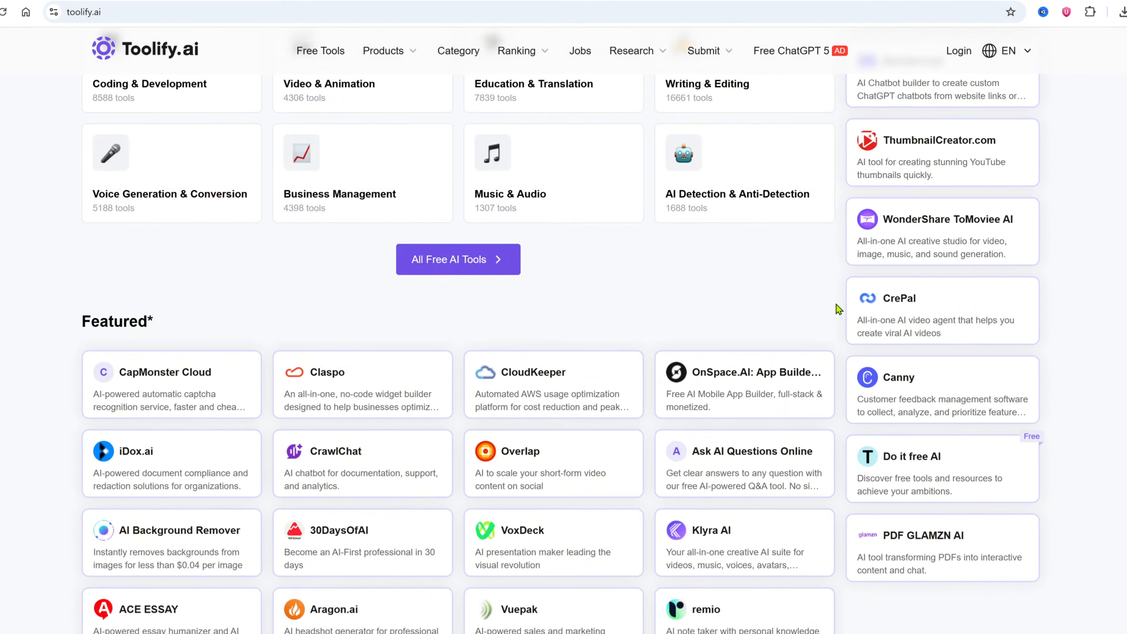
{"action": "scroll", "coordinate": [836, 305], "scroll_direction": "down", "scroll_amount": 8}
{"action": "scroll", "coordinate": [835, 304], "scroll_direction": "up", "scroll_amount": 20}
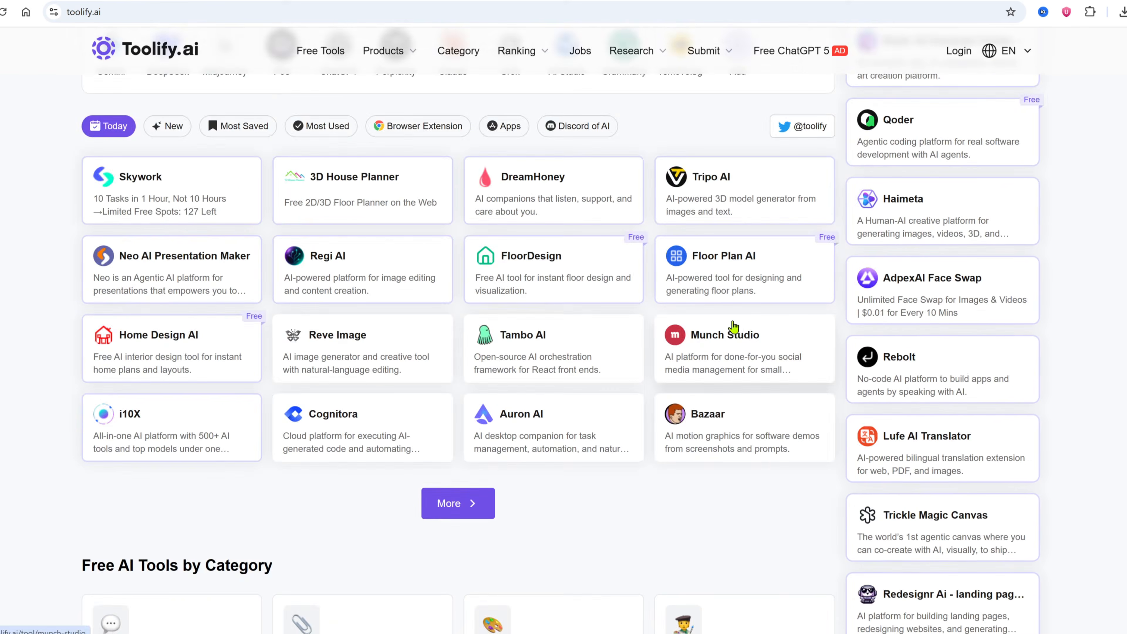
{"action": "scroll", "coordinate": [732, 328], "scroll_direction": "up", "scroll_amount": 8}
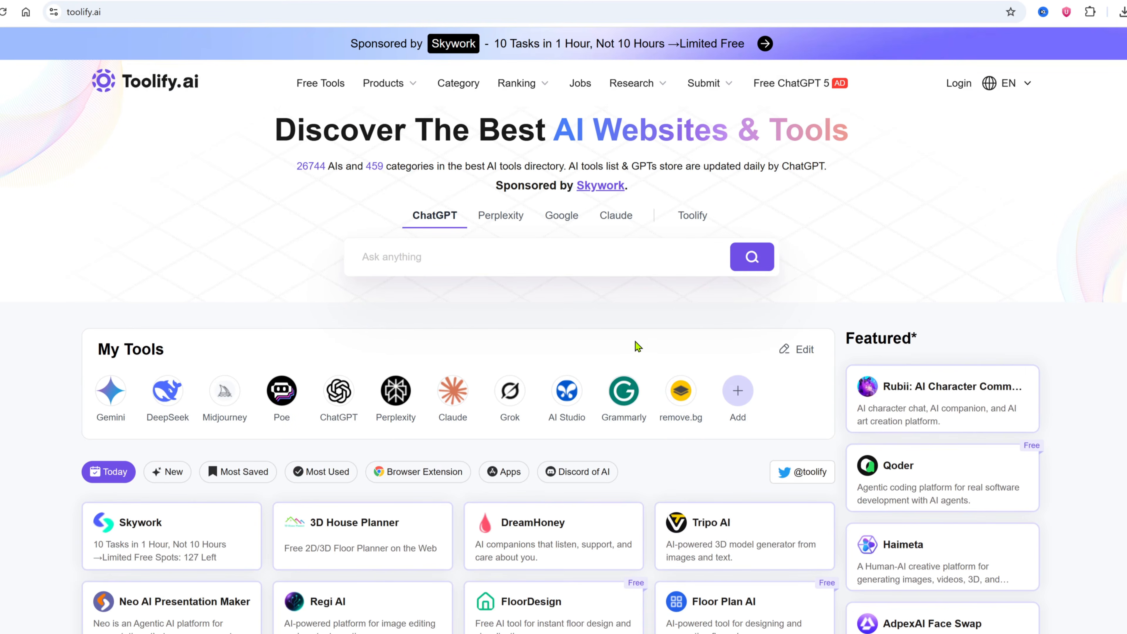
- Open the Freepik AI Image Generator listing among the free image generation tools and check its introduction and monthly visitors
{"action": "left_click", "coordinate": [328, 85]}
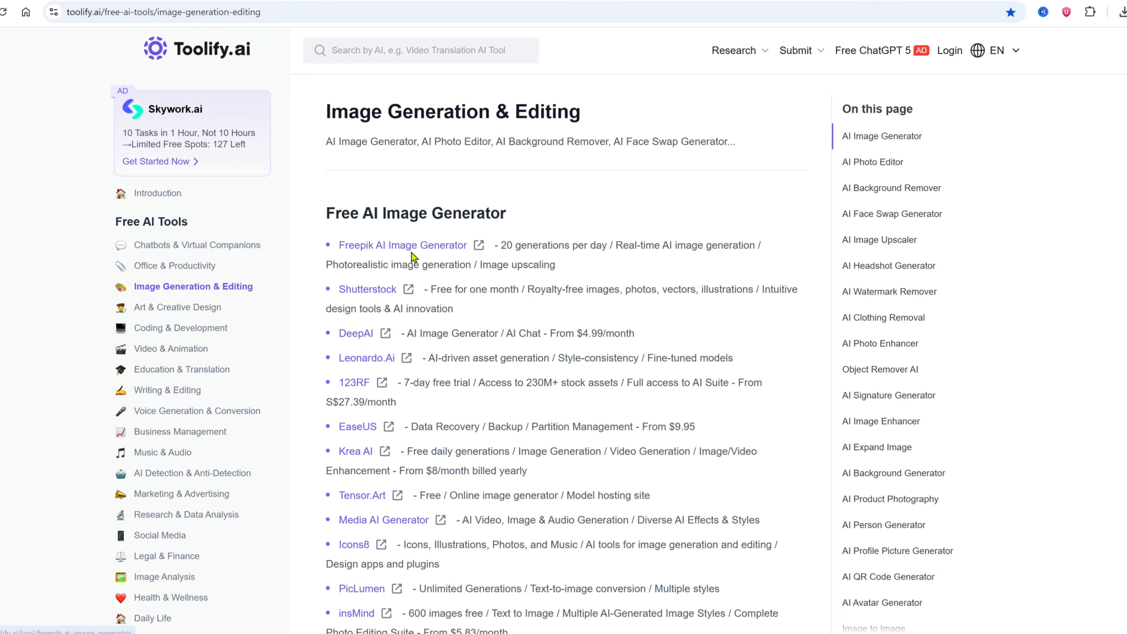
{"action": "left_click", "coordinate": [429, 245]}
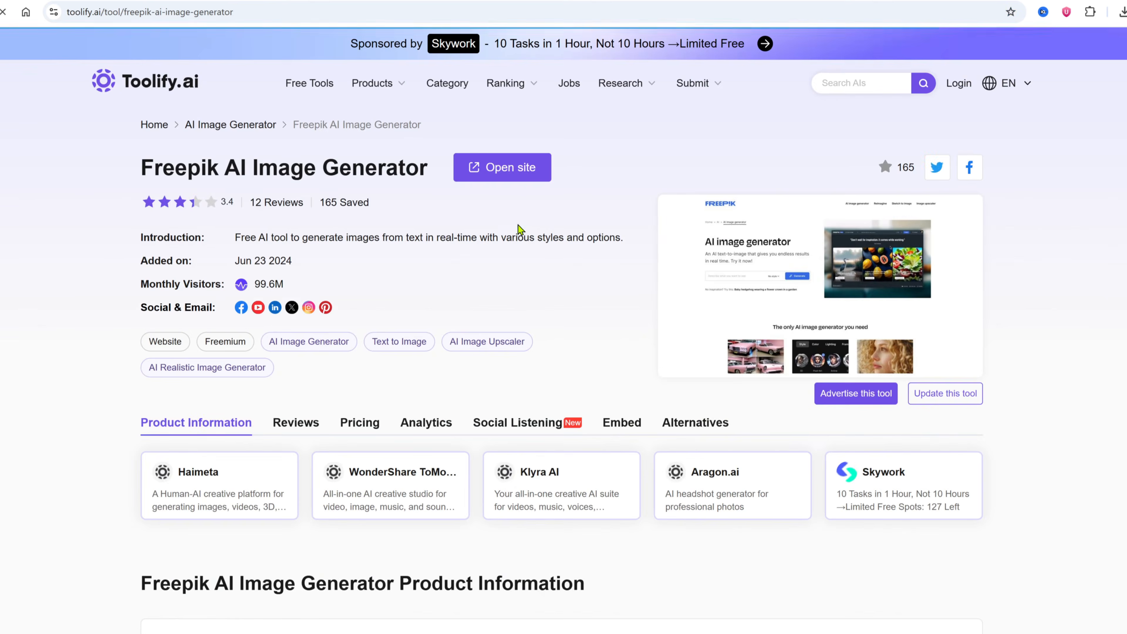
{"action": "left_click_drag", "start_coordinate": [251, 238], "coordinate": [626, 242]}
{"action": "left_click", "coordinate": [433, 249]}
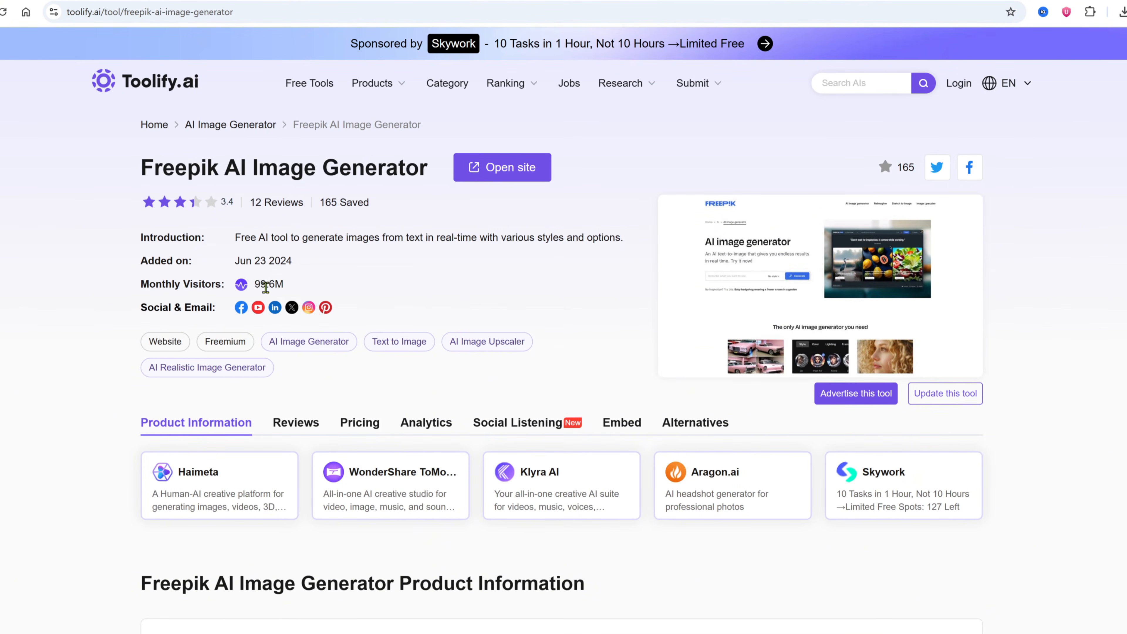
{"action": "left_click_drag", "start_coordinate": [256, 284], "coordinate": [291, 285]}
{"action": "left_click", "coordinate": [282, 281]}
- Open the Freepik site from its Toolify listing and sign in with the Google account, allowing the requested access
{"action": "left_click", "coordinate": [482, 174]}
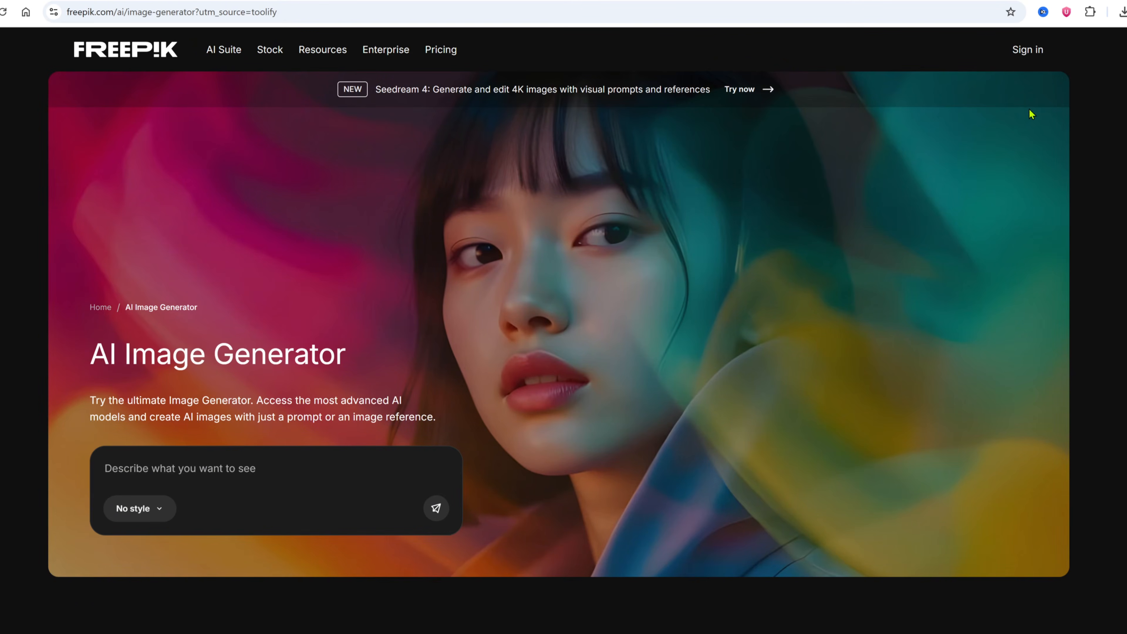
{"action": "left_click", "coordinate": [1029, 50]}
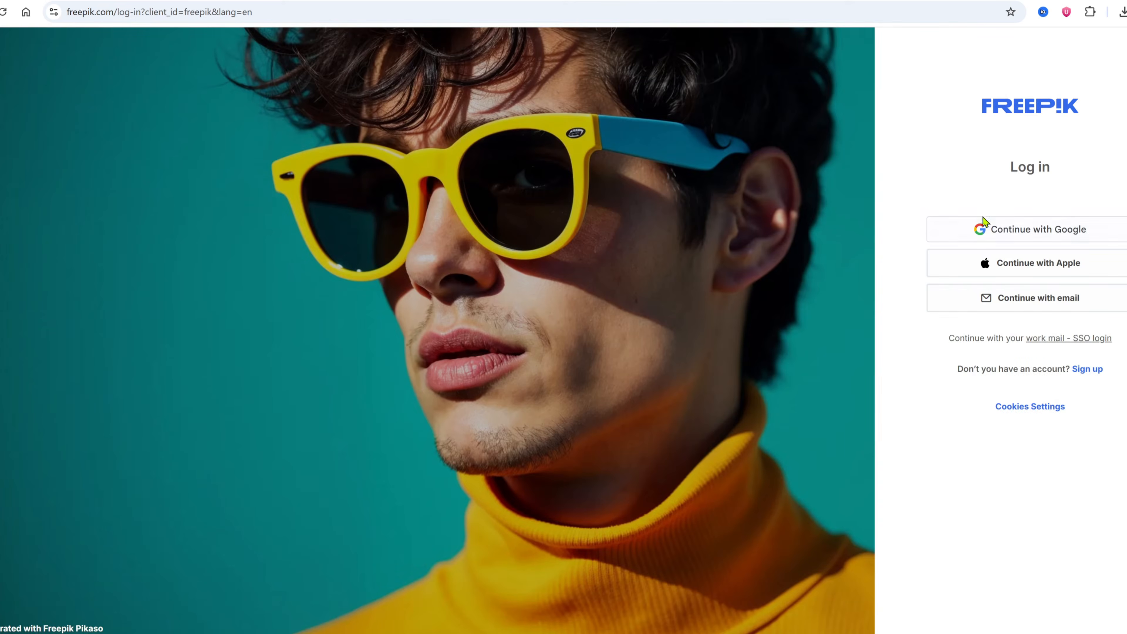
{"action": "left_click", "coordinate": [981, 227]}
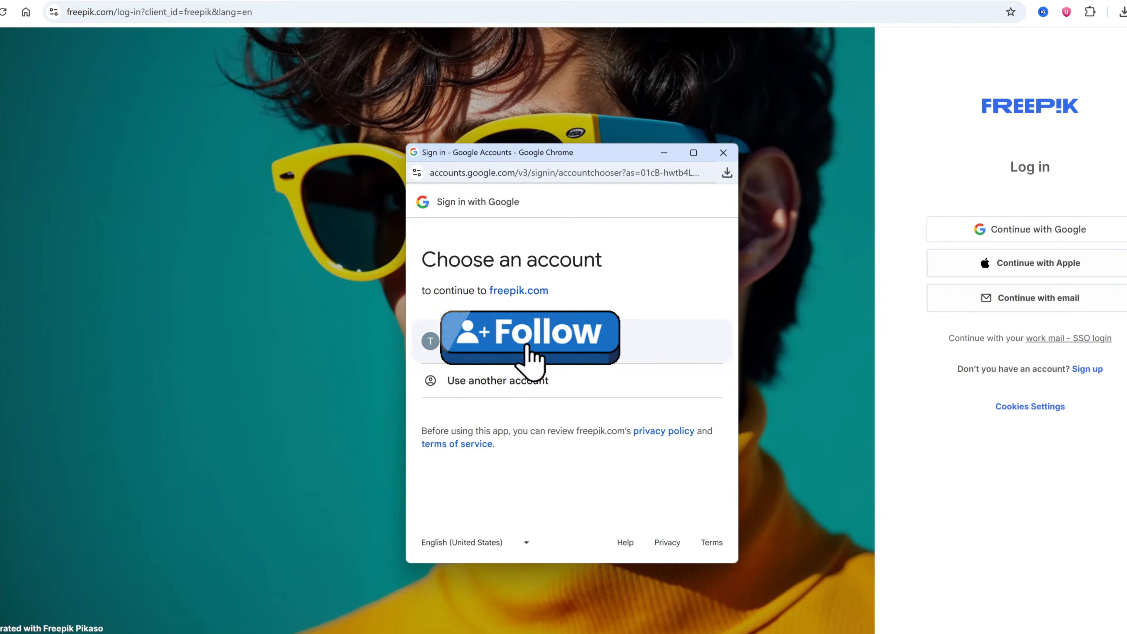
{"action": "left_click", "coordinate": [533, 344]}
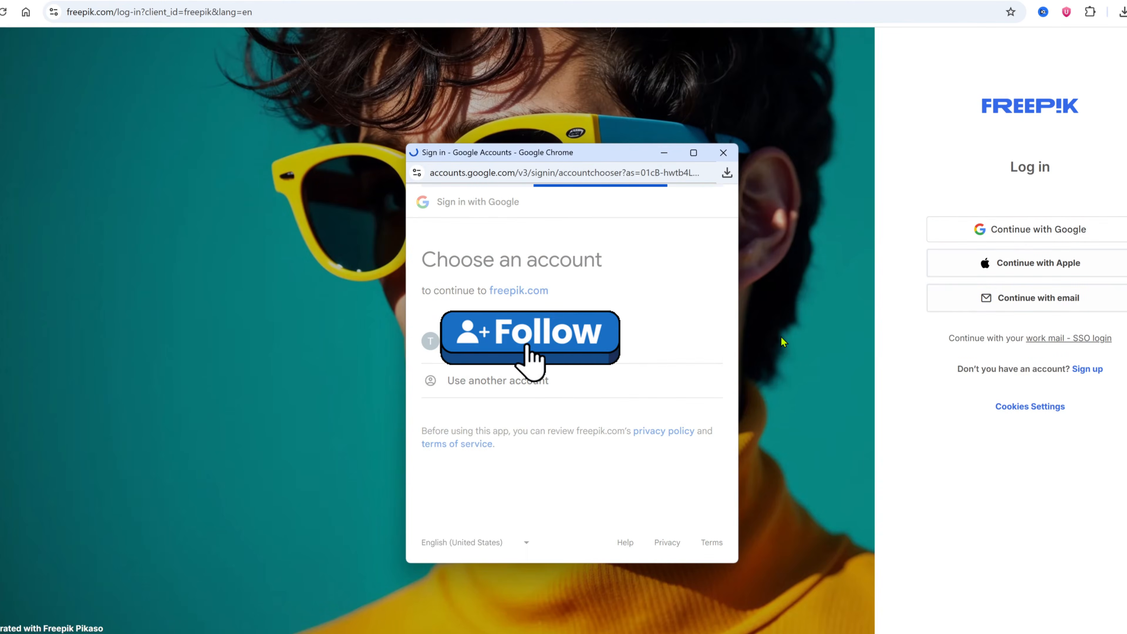
{"action": "scroll", "coordinate": [614, 382], "scroll_direction": "down", "scroll_amount": 2}
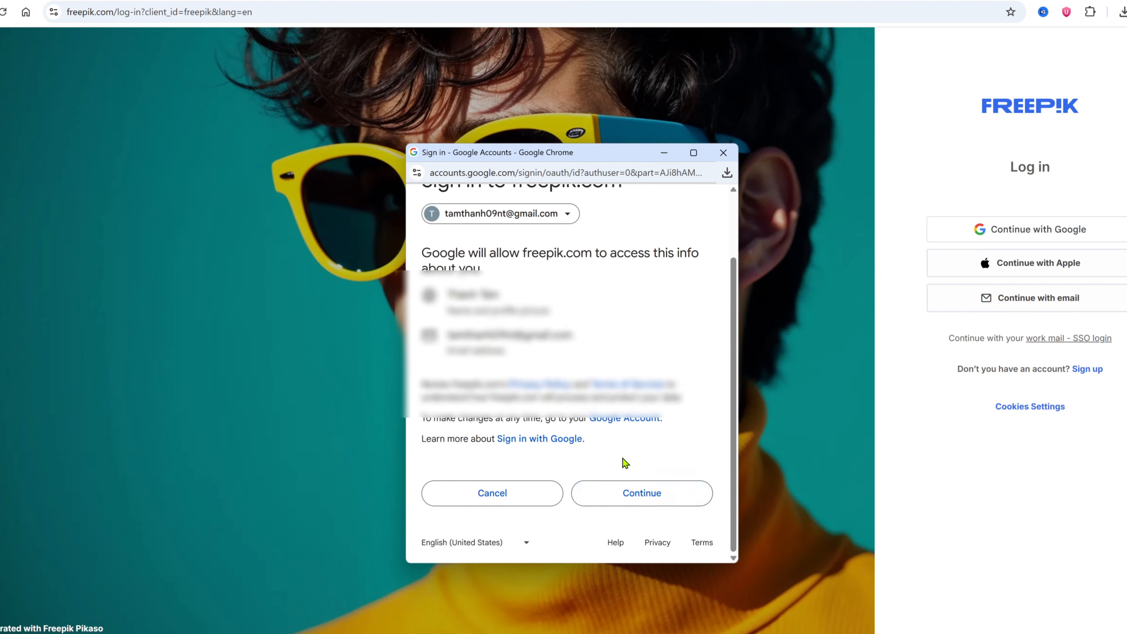
{"action": "left_click", "coordinate": [642, 491]}
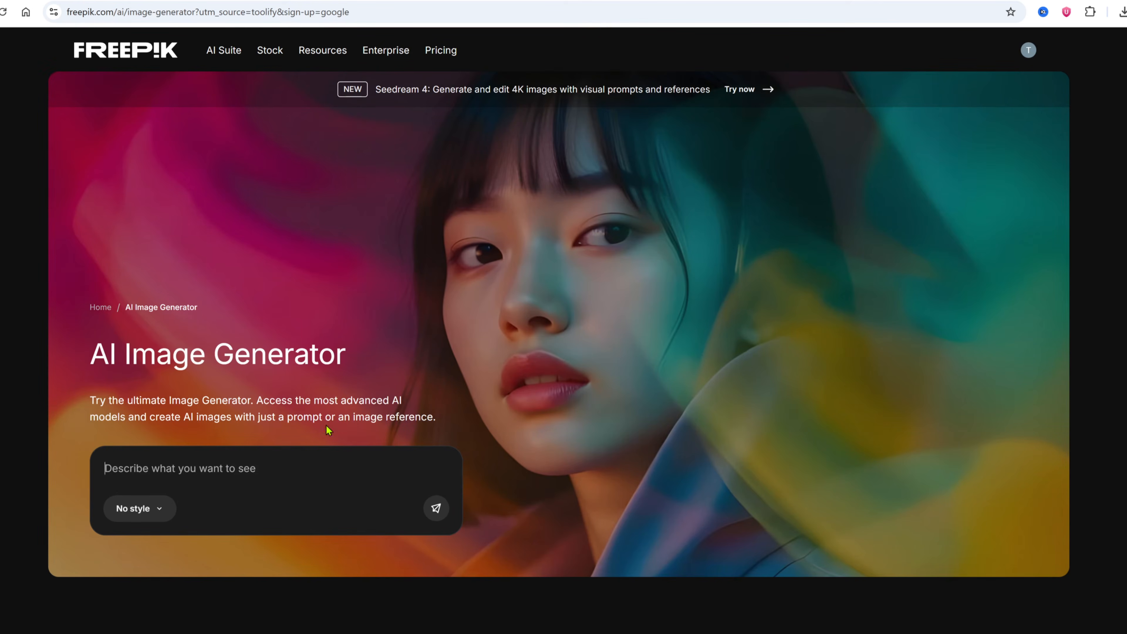
- Look over the Freepik landing page and open the AI Image Generator from the AI Suite
{"action": "scroll", "coordinate": [332, 431], "scroll_direction": "down", "scroll_amount": 10}
{"action": "scroll", "coordinate": [369, 363], "scroll_direction": "up", "scroll_amount": 10}
{"action": "scroll", "coordinate": [368, 362], "scroll_direction": "down", "scroll_amount": 10}
{"action": "scroll", "coordinate": [370, 364], "scroll_direction": "up", "scroll_amount": 10}
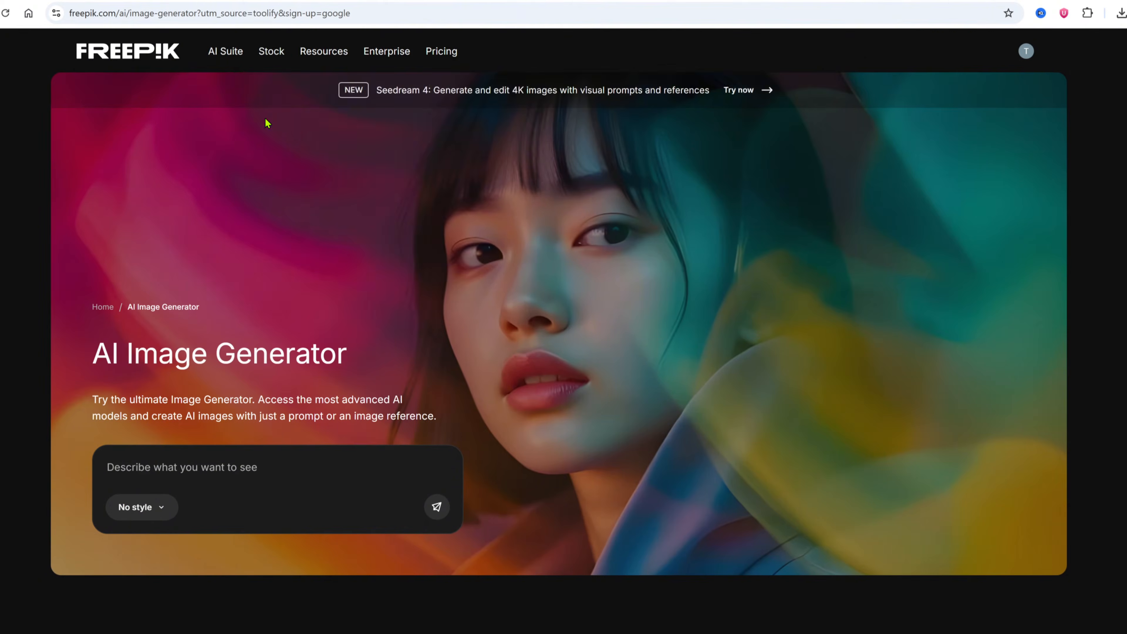
{"action": "mouse_move", "coordinate": [236, 57]}
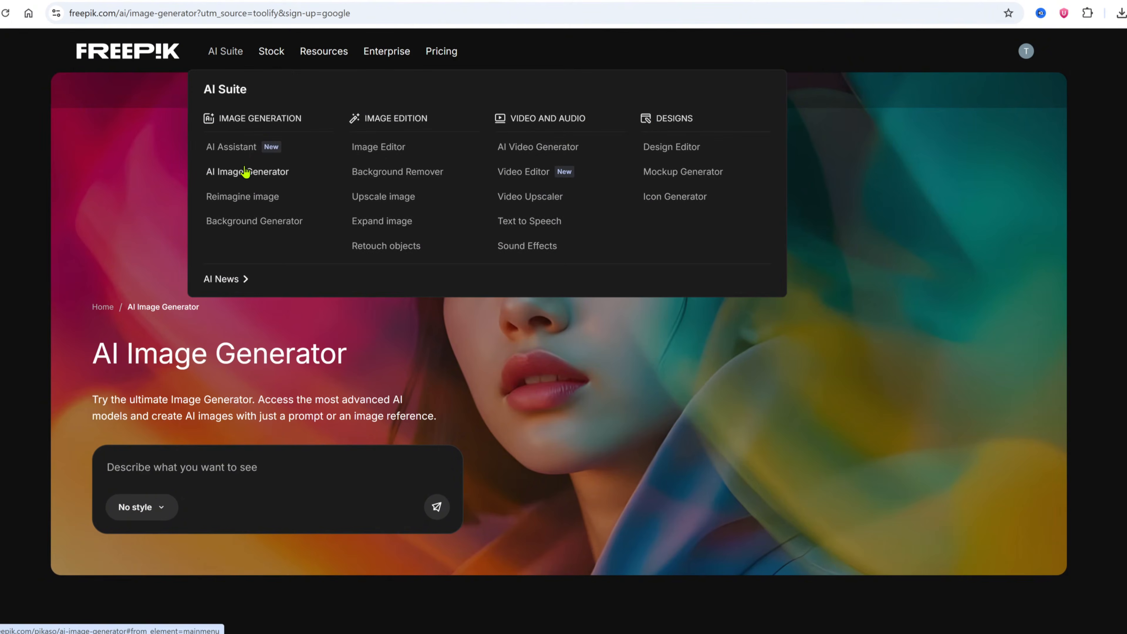
{"action": "left_click", "coordinate": [253, 173]}
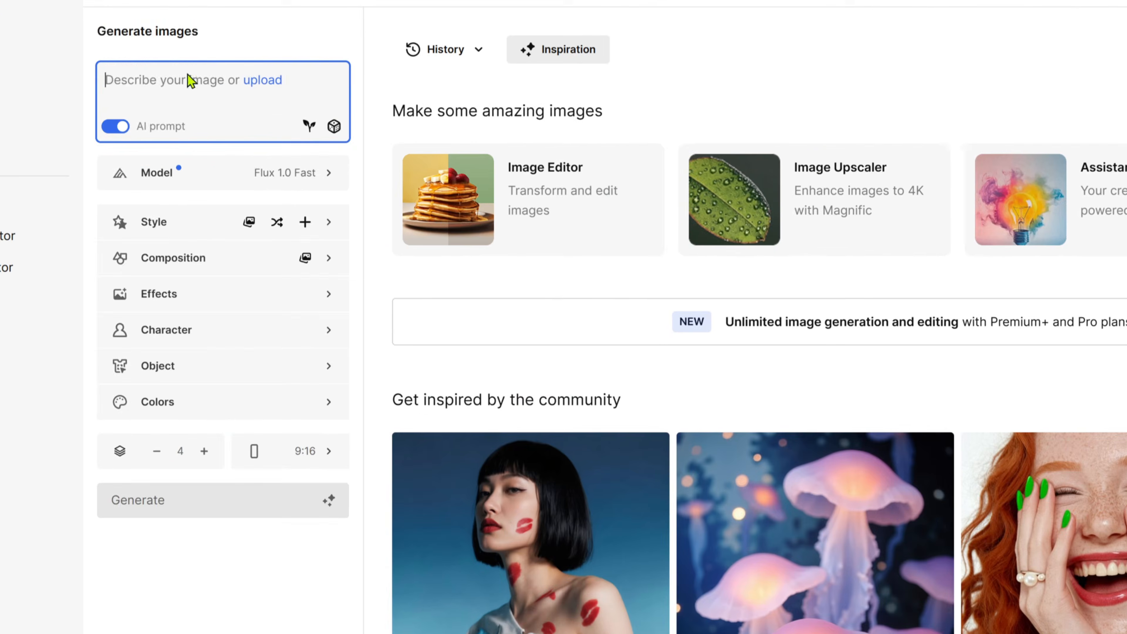
- Generate images from the Scene [1] prompt of the orange cat being shoved off stage, using the 9:16 Social story ratio
{"action": "type", "text": "An anthropomorphic orange cat, skinny body, wearing a white tank top and green shorts, is being shoved off stage by a smug gray rabbit in a shiny purple jacket. The cat's face shows shock and humiliation—big shiny eyes wide, mouth slightly open, arms flailing backward as he falls off the wooden stage. The rabbit stands tall at the edge of the stage, one paw on his hip, smirking confidently with a raised eyebrow. Audience silhouettes in the background are laughing, pointing, clapping, adding to the humiliation. Stage lights shine down from above, creating a bright spotlight on the rabbit while the cat falls into a shadowy corner. Cinematic vertical framing (9:16): Camera angle: high-angle shot, looking down on the cat to emphasize weakness. Style: vibrant colors but with a dramatic contrast—spotlight bright on rabbit, darker tones on the falling cat."}
{"action": "scroll", "coordinate": [222, 281], "scroll_direction": "down", "scroll_amount": 5}
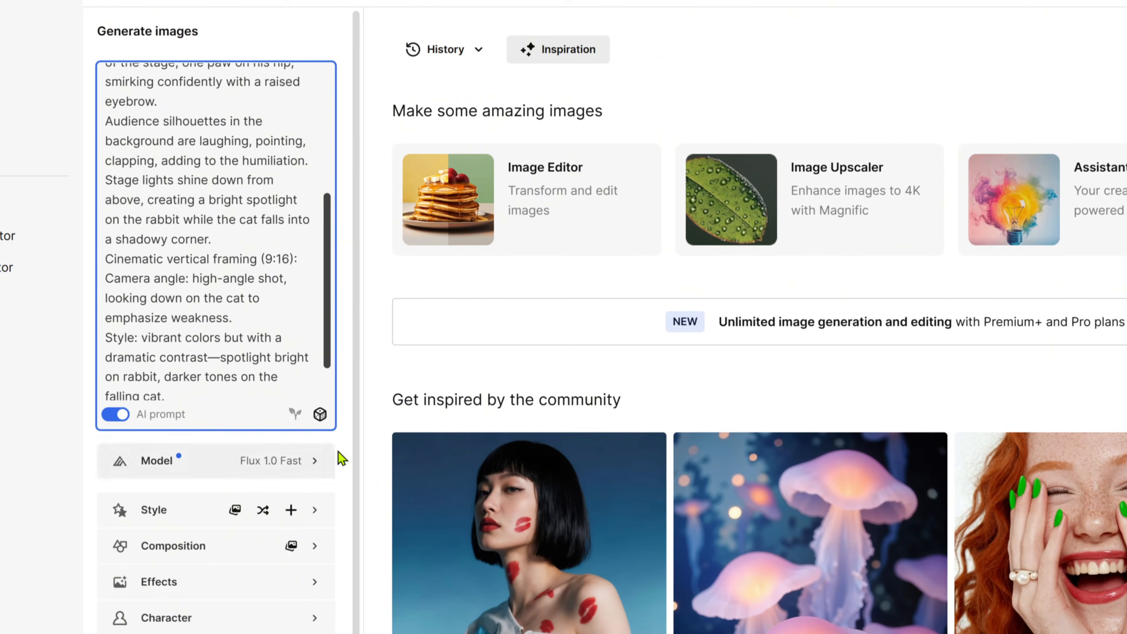
{"action": "scroll", "coordinate": [285, 503], "scroll_direction": "down", "scroll_amount": 1}
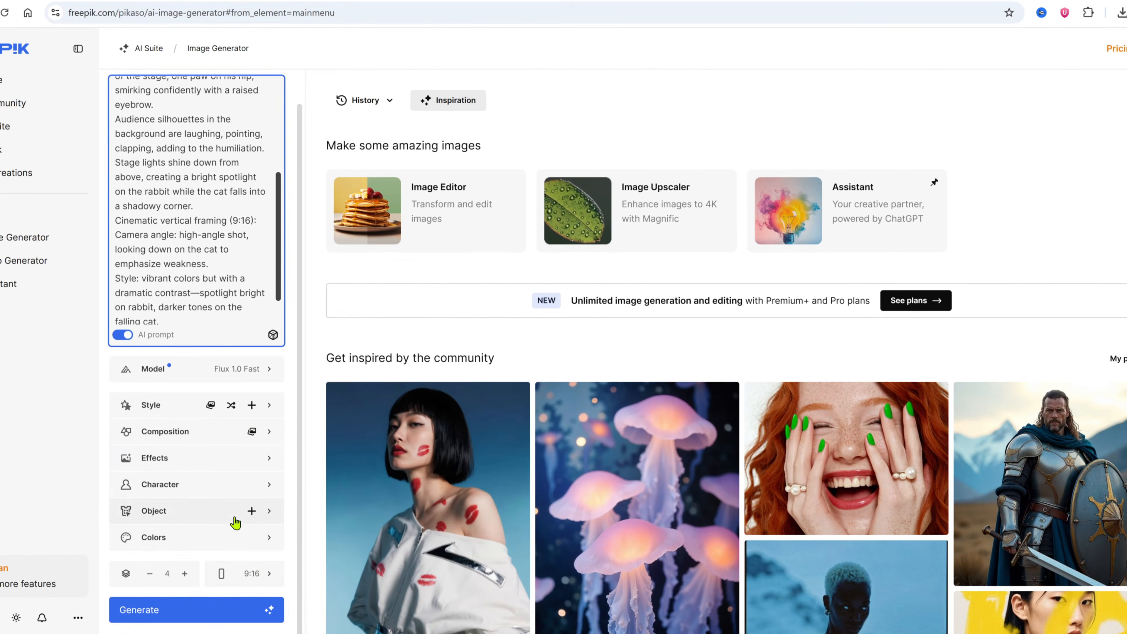
{"action": "left_click", "coordinate": [251, 574]}
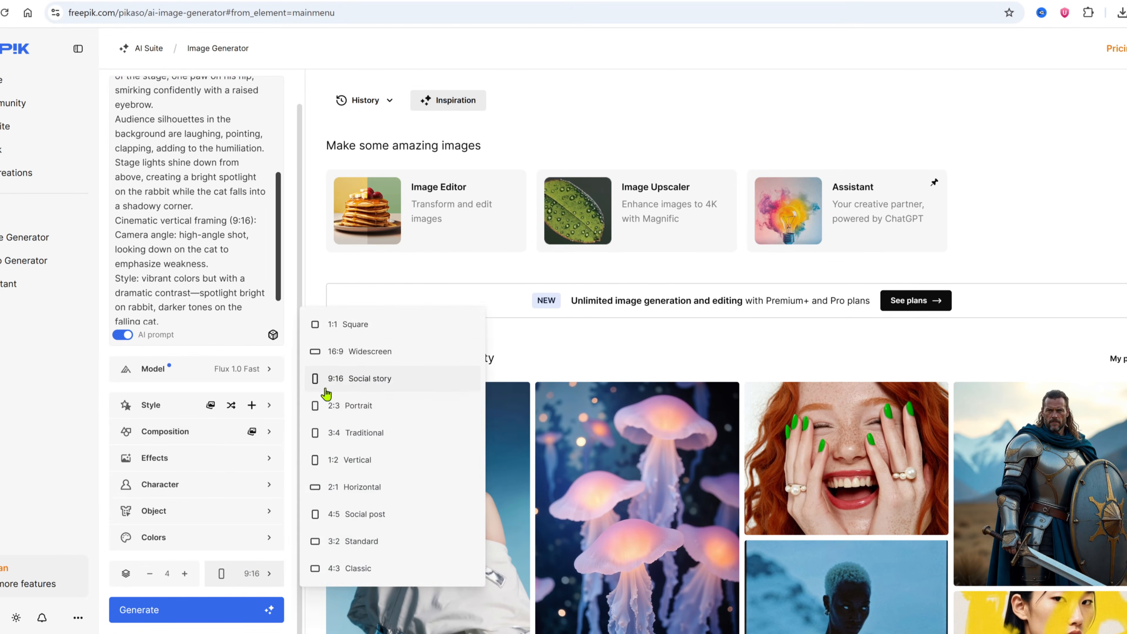
{"action": "left_click", "coordinate": [361, 380]}
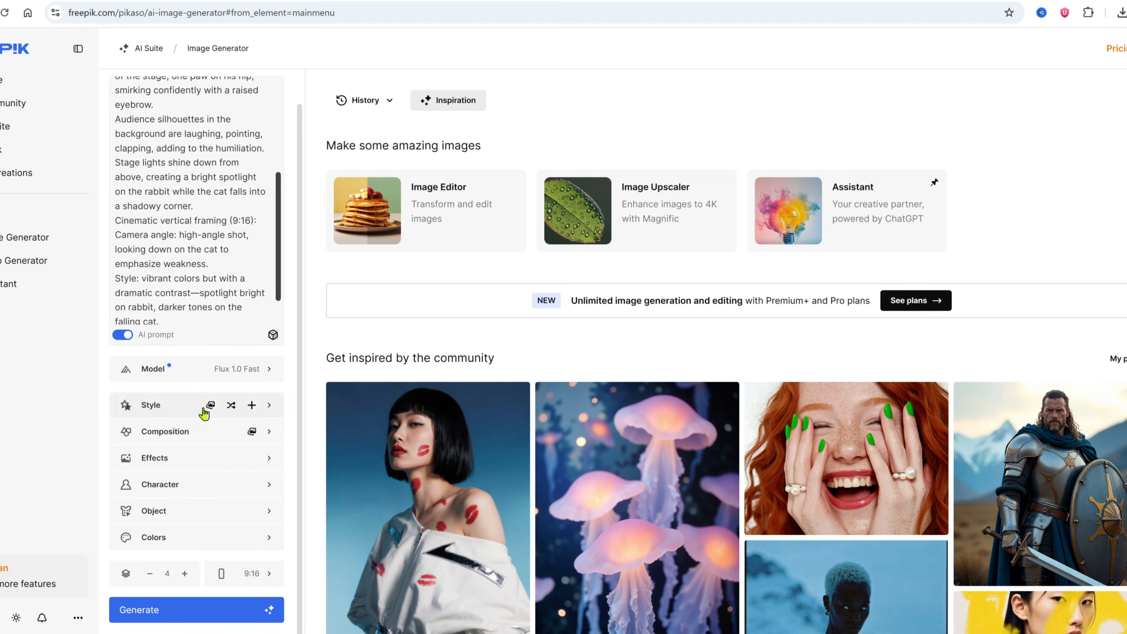
{"action": "left_click", "coordinate": [202, 614]}
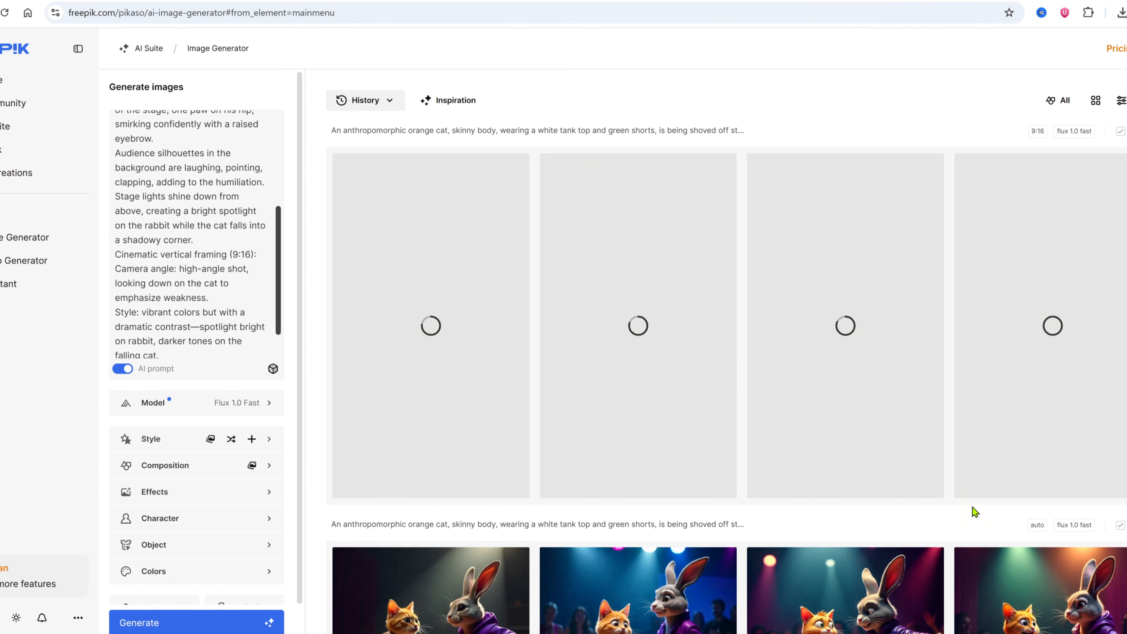
- Delete the blocked image result and generate images from the Scene [2] prompt of the orange cat sitting in the dark backstage corner
{"action": "mouse_move", "coordinate": [939, 527]}
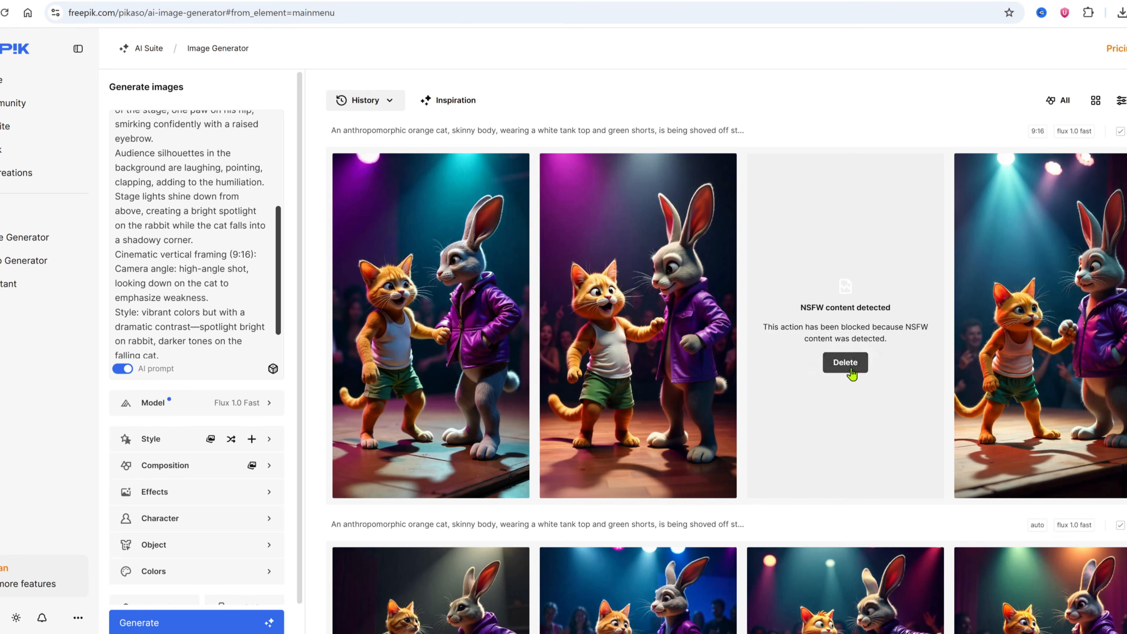
{"action": "left_click", "coordinate": [851, 368]}
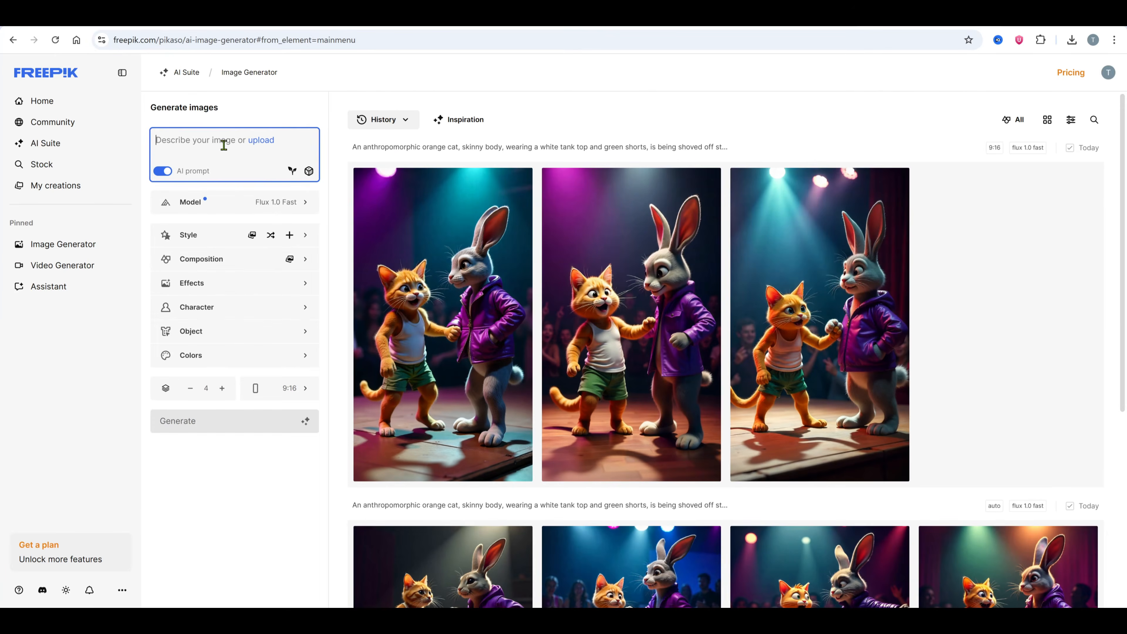
{"action": "key", "text": "ctrl+v"}
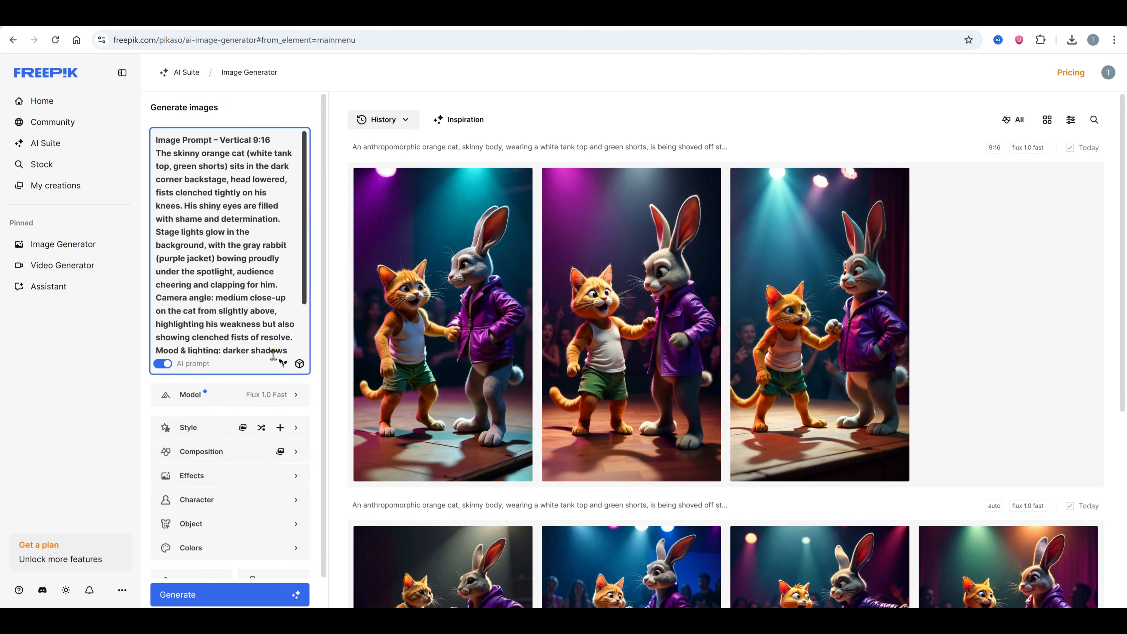
{"action": "left_click", "coordinate": [288, 593]}
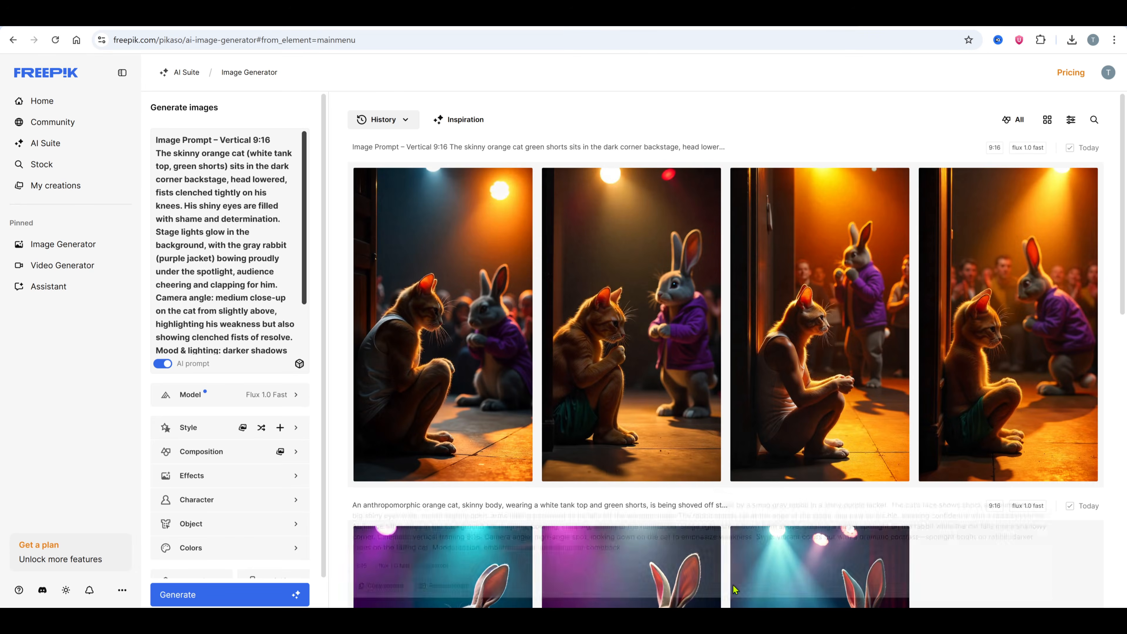
- Switch to ChatGPT and copy the full vertical 9:16 image prompt for Scene [3], where the cat leaps back on stage
{"action": "left_click", "coordinate": [665, 620]}
{"action": "scroll", "coordinate": [518, 395], "scroll_direction": "down", "scroll_amount": 5}
{"action": "left_click", "coordinate": [404, 248]}
{"action": "left_click_drag", "start_coordinate": [343, 188], "coordinate": [485, 311]}
{"action": "key", "text": "ctrl+c"}
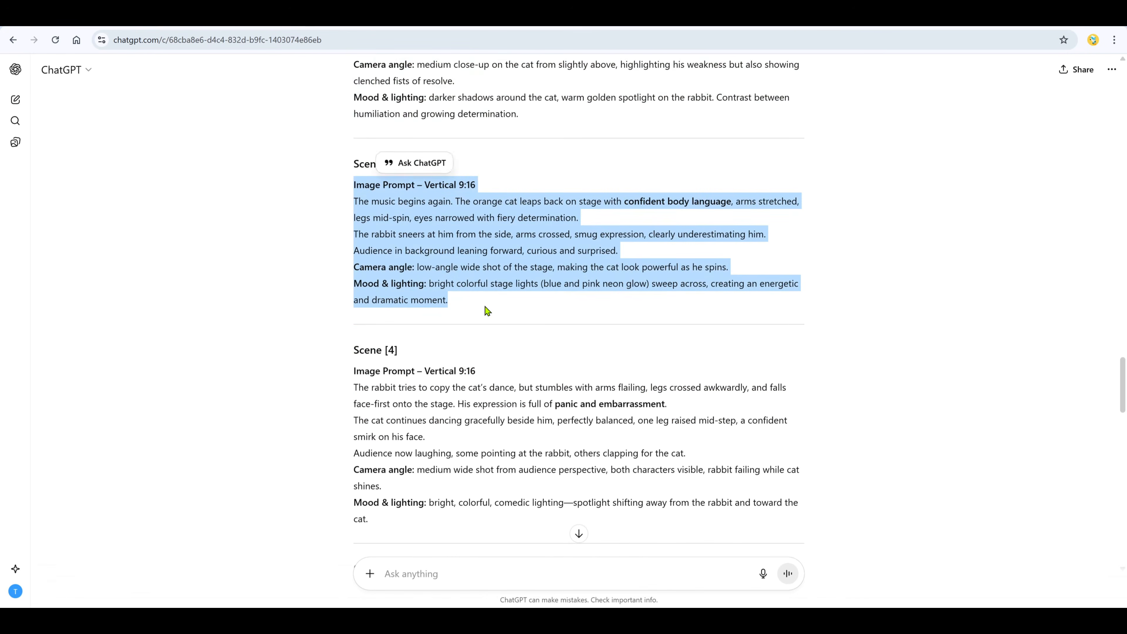
- Return to Freepik, replace the previous prompt with the copied Scene [3] text, and generate the images
{"action": "left_click", "coordinate": [665, 621]}
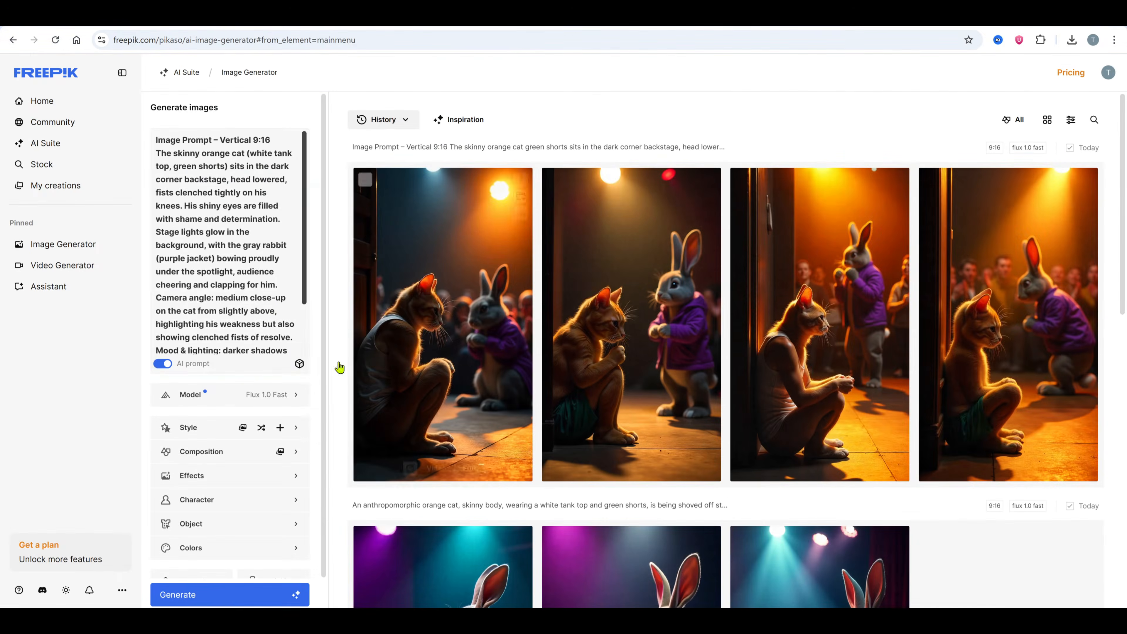
{"action": "triple_click", "coordinate": [270, 307]}
{"action": "key", "text": "ctrl+a"}
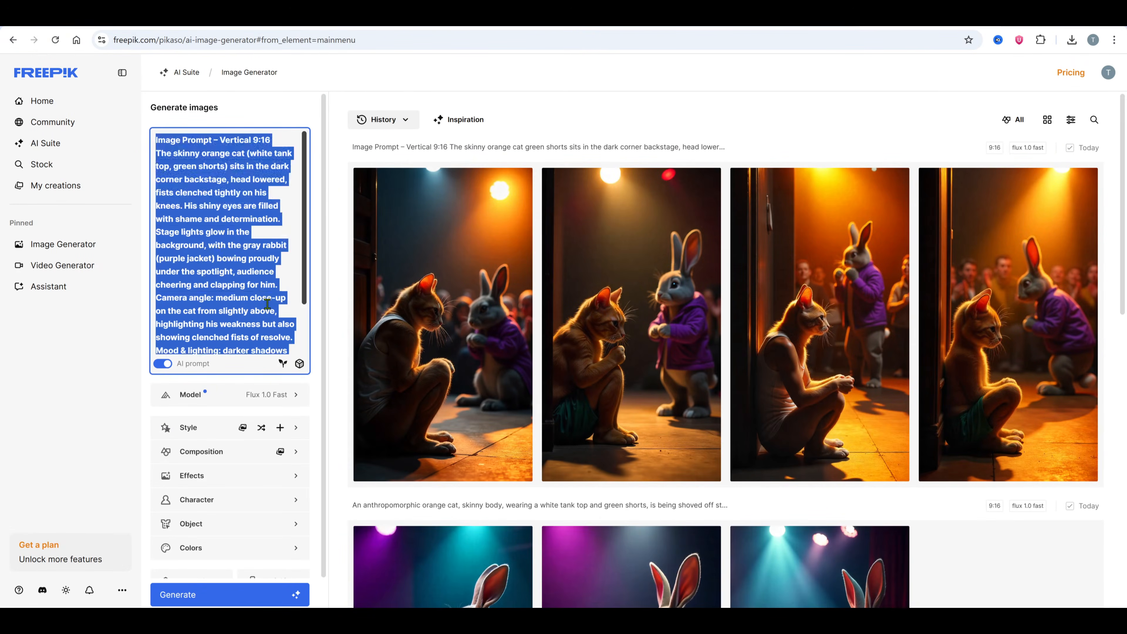
{"action": "key", "text": "ctrl+v"}
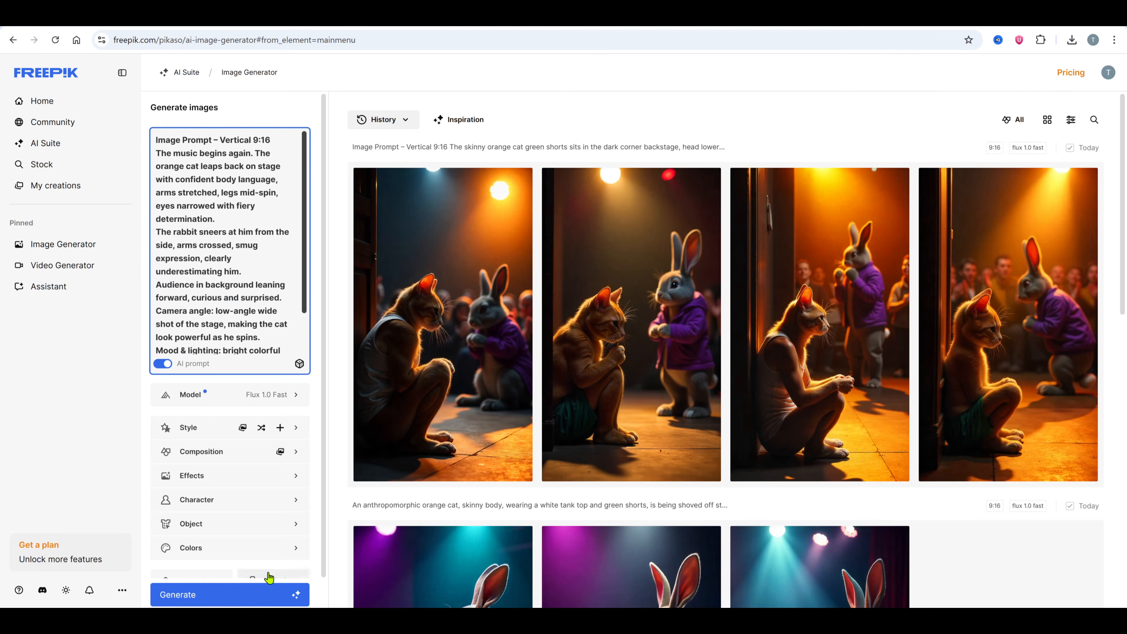
{"action": "left_click", "coordinate": [264, 594]}
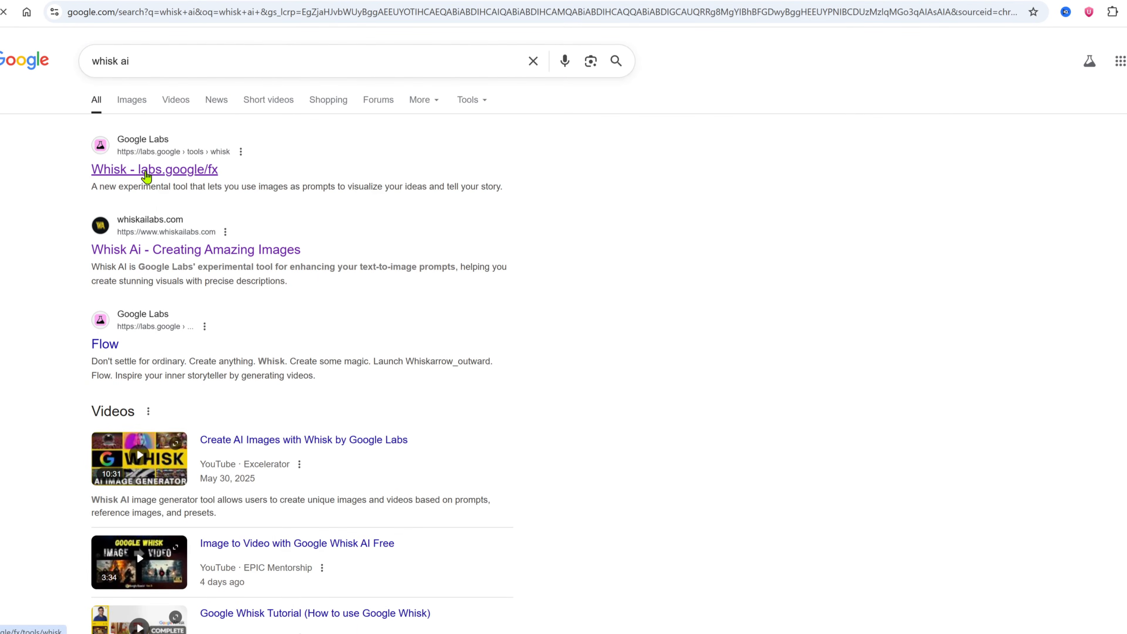
- Enter Google Labs' Whisk from the search results and fill in the Scene [4] prompt about the rabbit stumbling beside the dancing cat
{"action": "left_click", "coordinate": [146, 174]}
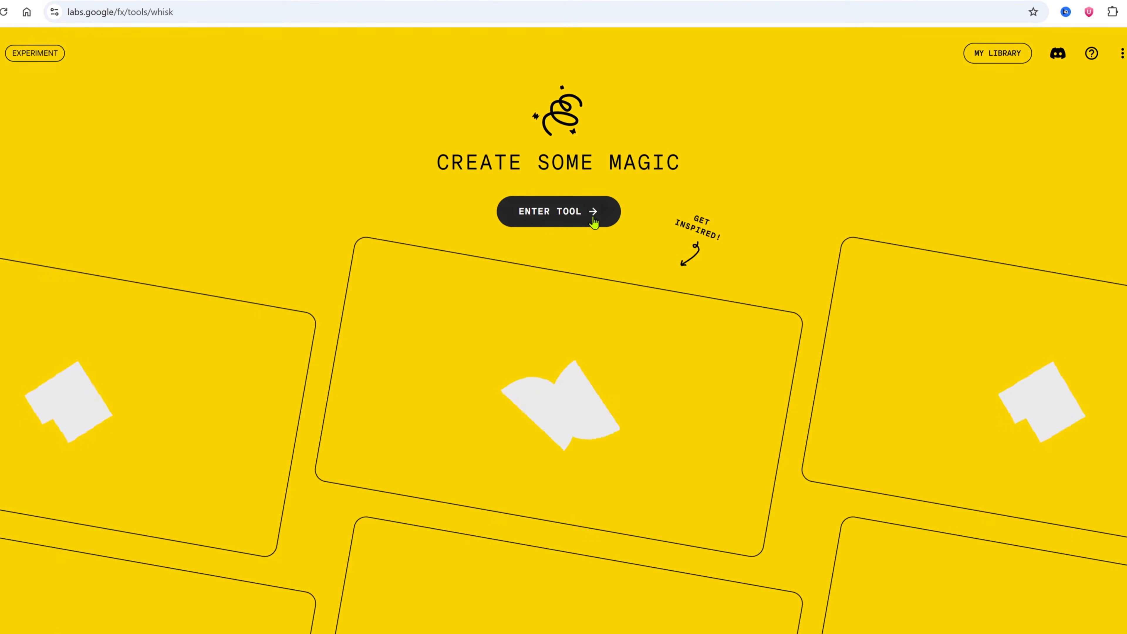
{"action": "left_click", "coordinate": [584, 212]}
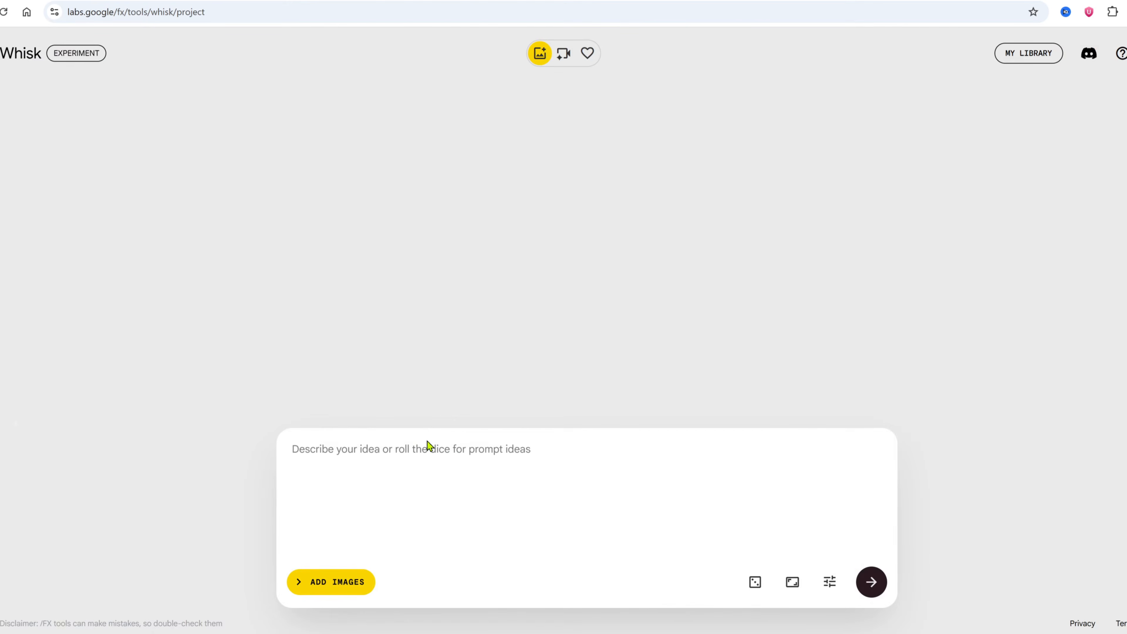
{"action": "left_click", "coordinate": [431, 480]}
{"action": "type", "text": "Image Prompt – Vertical 9:16 The rabbit tries to copy the cat’s dance, but stumbles with arms flailing, legs crossed awkwardly, and falls face-first onto the stage. His expression is full of panic and embarrassment. The cat continues dancing gracefully beside him, perfectly balanced, one leg raised mid-step, a confident smirk on his face. Audience now laughing, some pointing at the rabbit, others clapping for the cat. Camera angle: medium wide shot from audience perspective, both characters visible, rabbit failing while cat shines. Mood & lighting: bright, colorful, comedic lighting—spotlight shifting away from the rabbit and toward the cat."}
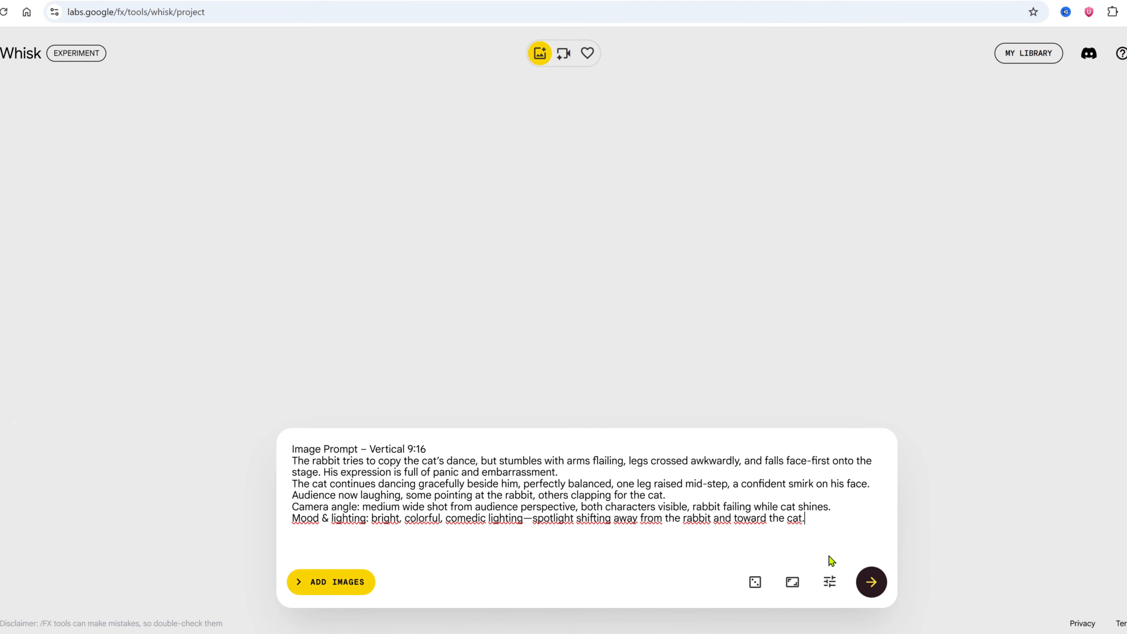
- Set the Whisk aspect ratio to 9:16 Portrait, check the remaining settings, and generate the Scene [4] images
{"action": "left_click", "coordinate": [790, 585]}
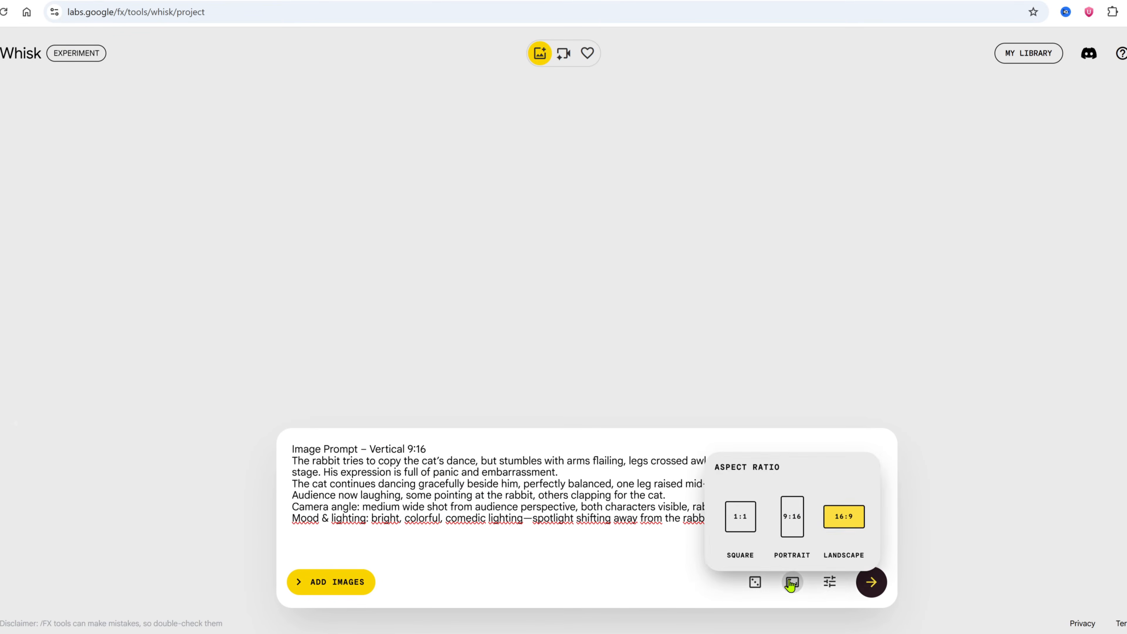
{"action": "left_click", "coordinate": [796, 521]}
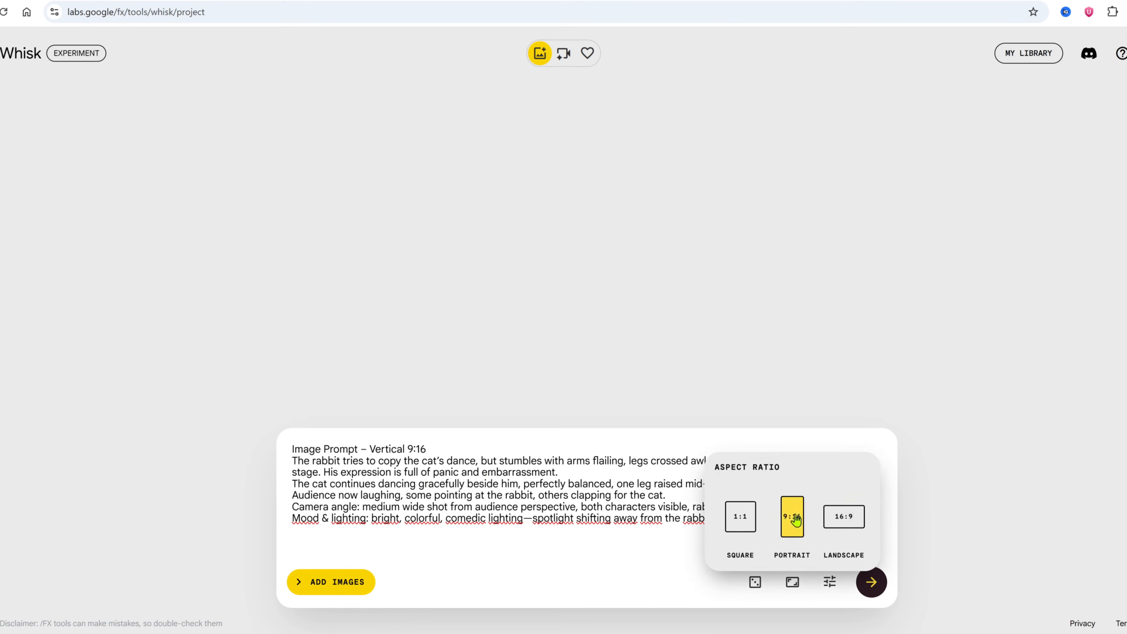
{"action": "left_click", "coordinate": [824, 584]}
{"action": "left_click", "coordinate": [830, 583]}
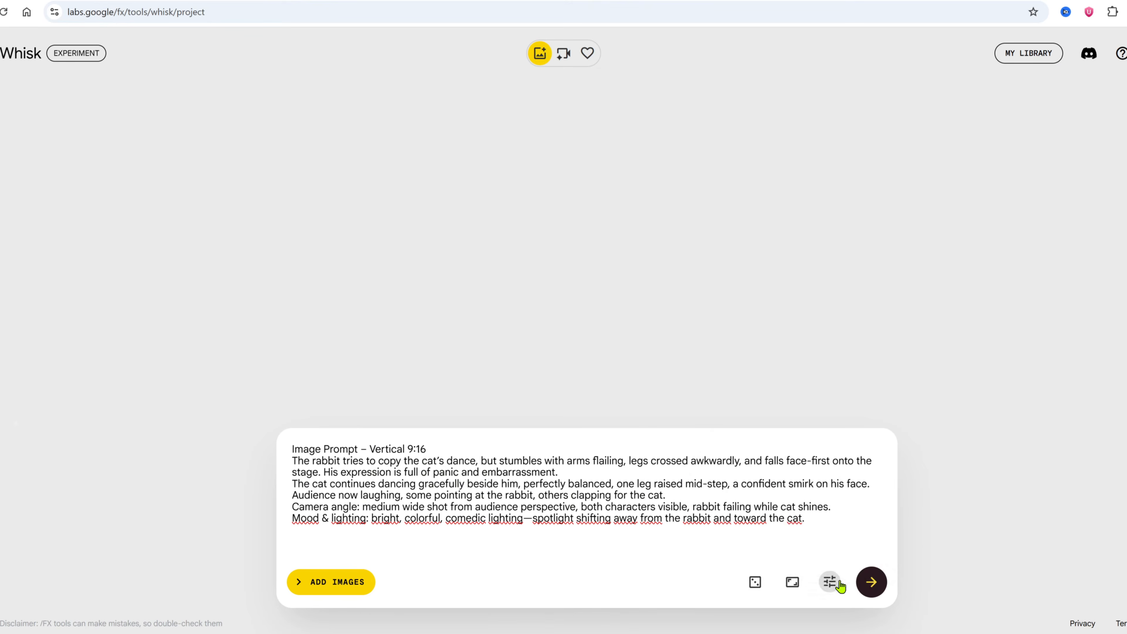
{"action": "left_click", "coordinate": [871, 584]}
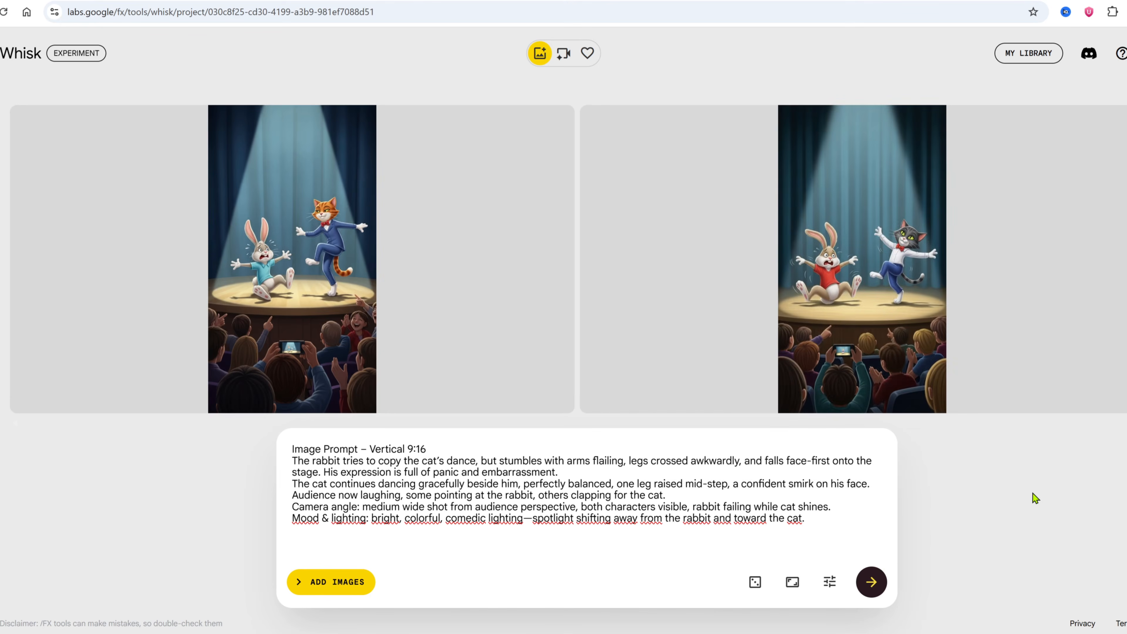
- Browse the Whisk results and inspect the first image of the cat's victory pose with its prompt details, closing it when done
{"action": "mouse_move", "coordinate": [664, 244]}
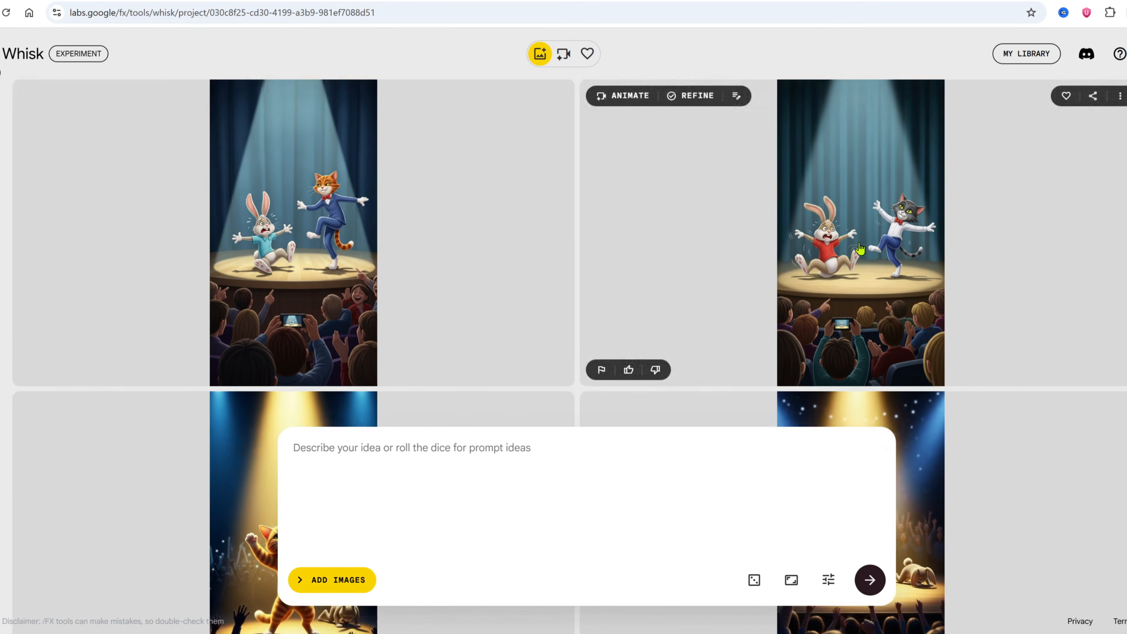
{"action": "scroll", "coordinate": [533, 267], "scroll_direction": "down", "scroll_amount": 5}
{"action": "left_click", "coordinate": [253, 195]}
{"action": "scroll", "coordinate": [503, 511], "scroll_direction": "down", "scroll_amount": 2}
{"action": "scroll", "coordinate": [515, 496], "scroll_direction": "up", "scroll_amount": 3}
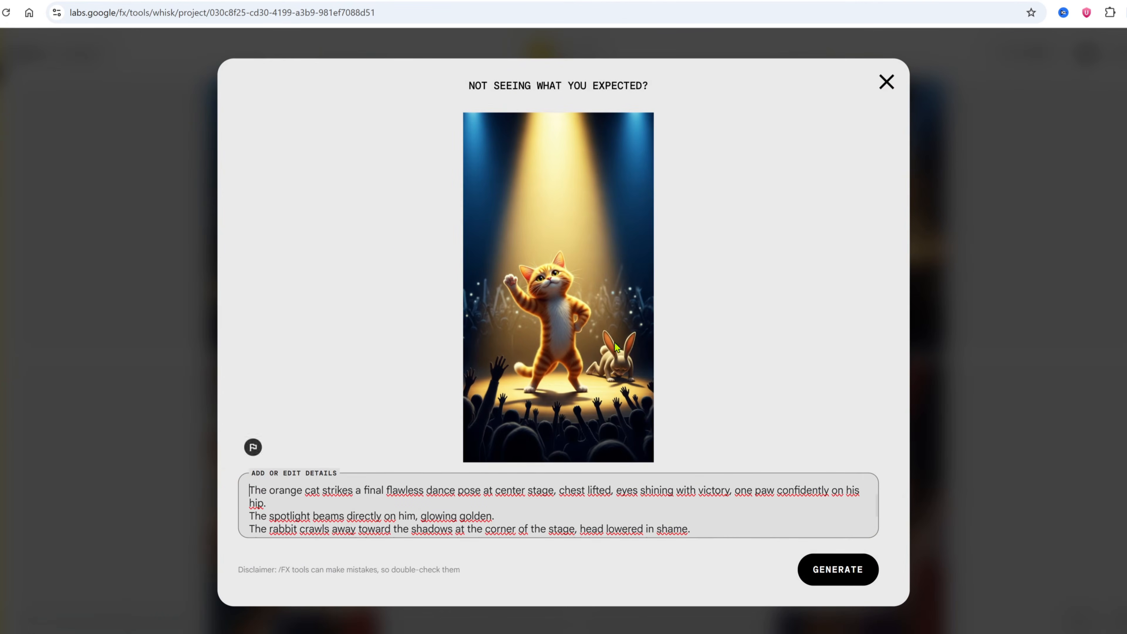
{"action": "left_click", "coordinate": [881, 86]}
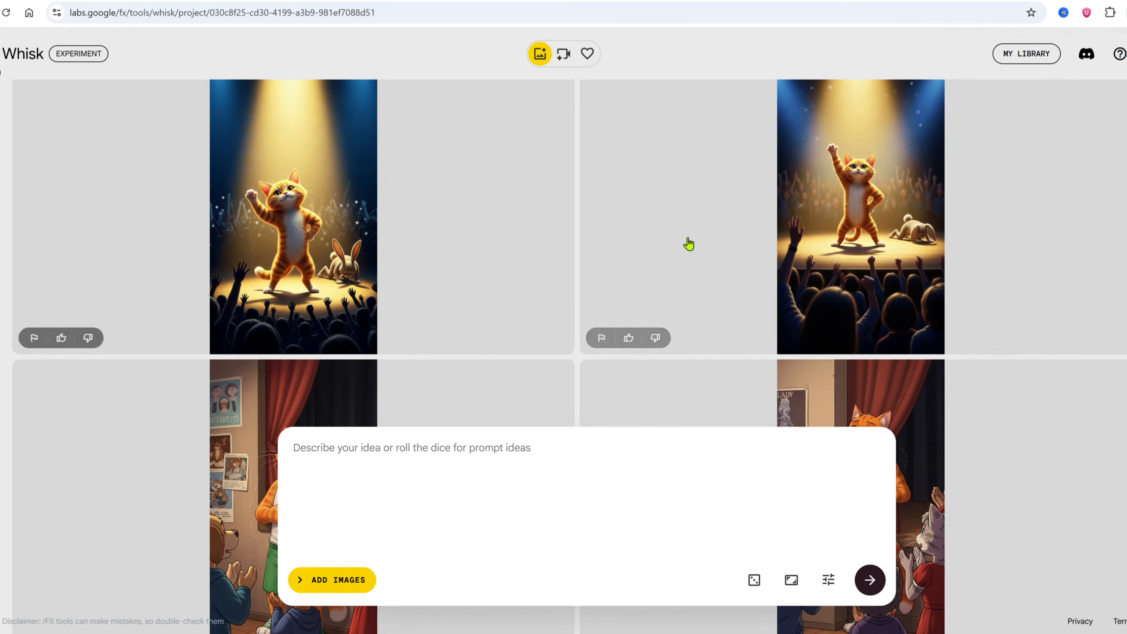
- Inspect the second victory-pose image, and open the first backstage image of the cat cheered by animal friends
{"action": "left_click", "coordinate": [731, 237]}
{"action": "scroll", "coordinate": [433, 504], "scroll_direction": "down", "scroll_amount": 3}
{"action": "scroll", "coordinate": [447, 489], "scroll_direction": "up", "scroll_amount": 3}
{"action": "left_click", "coordinate": [885, 83]}
{"action": "scroll", "coordinate": [531, 234], "scroll_direction": "down", "scroll_amount": 5}
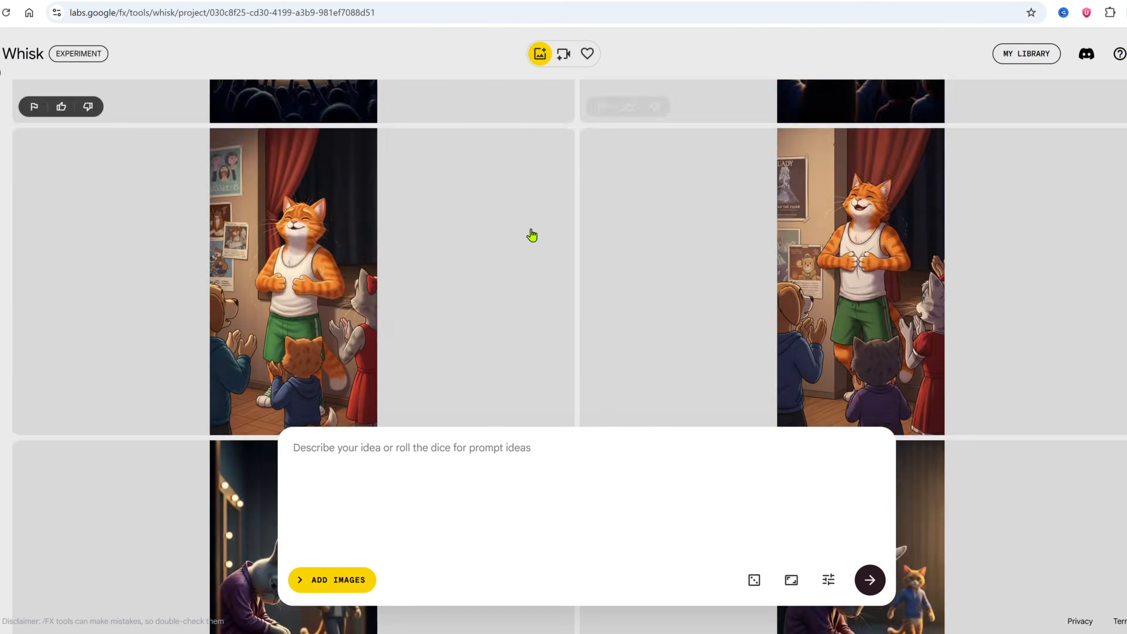
{"action": "scroll", "coordinate": [498, 244], "scroll_direction": "up", "scroll_amount": 2}
{"action": "left_click", "coordinate": [363, 323]}
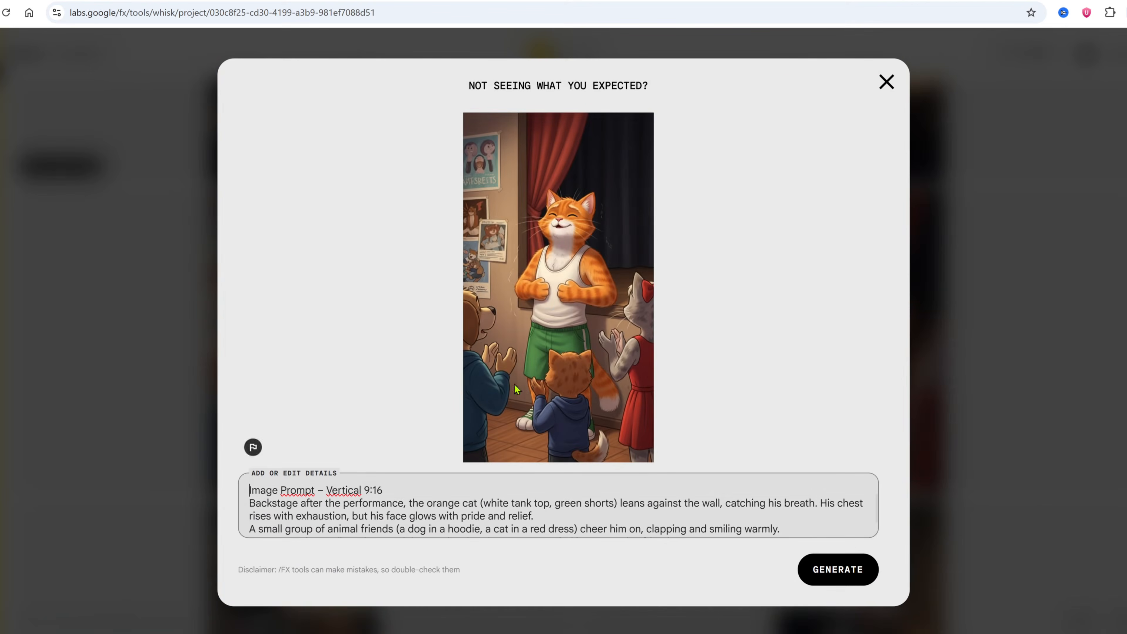
- Inspect both backstage images of the cat cheered by animal friends with their prompt details, closing each one when done
{"action": "scroll", "coordinate": [486, 513], "scroll_direction": "down", "scroll_amount": 3}
{"action": "scroll", "coordinate": [493, 497], "scroll_direction": "up", "scroll_amount": 3}
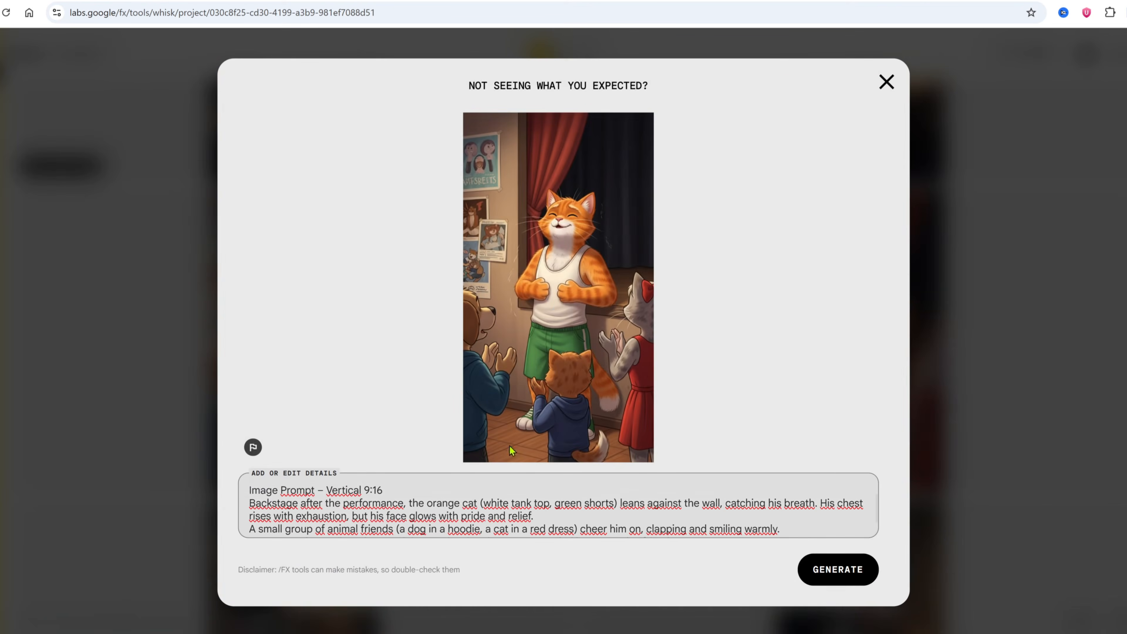
{"action": "left_click", "coordinate": [884, 84]}
{"action": "left_click", "coordinate": [809, 320]}
{"action": "scroll", "coordinate": [487, 511], "scroll_direction": "down", "scroll_amount": 2}
{"action": "scroll", "coordinate": [485, 520], "scroll_direction": "up", "scroll_amount": 2}
{"action": "left_click", "coordinate": [877, 93]}
- Inspect both images of the lonely rabbit on the backstage bench and read their prompt details
{"action": "scroll", "coordinate": [722, 193], "scroll_direction": "down", "scroll_amount": 5}
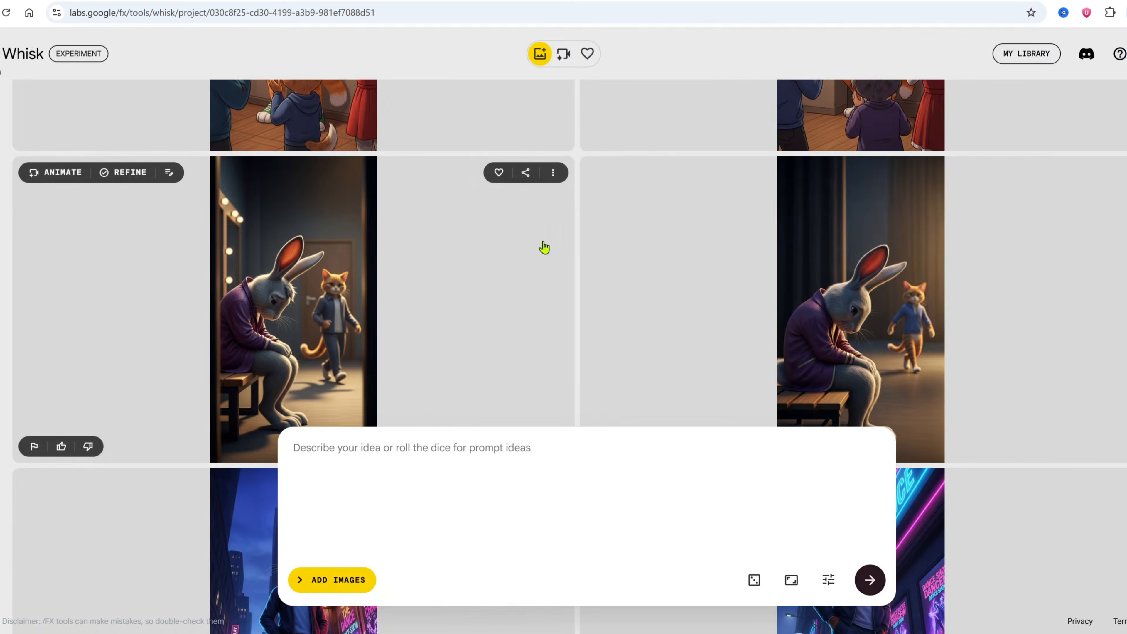
{"action": "left_click", "coordinate": [345, 287]}
{"action": "scroll", "coordinate": [460, 521], "scroll_direction": "down", "scroll_amount": 3}
{"action": "scroll", "coordinate": [516, 523], "scroll_direction": "up", "scroll_amount": 3}
{"action": "left_click", "coordinate": [880, 85]}
{"action": "left_click", "coordinate": [853, 340]}
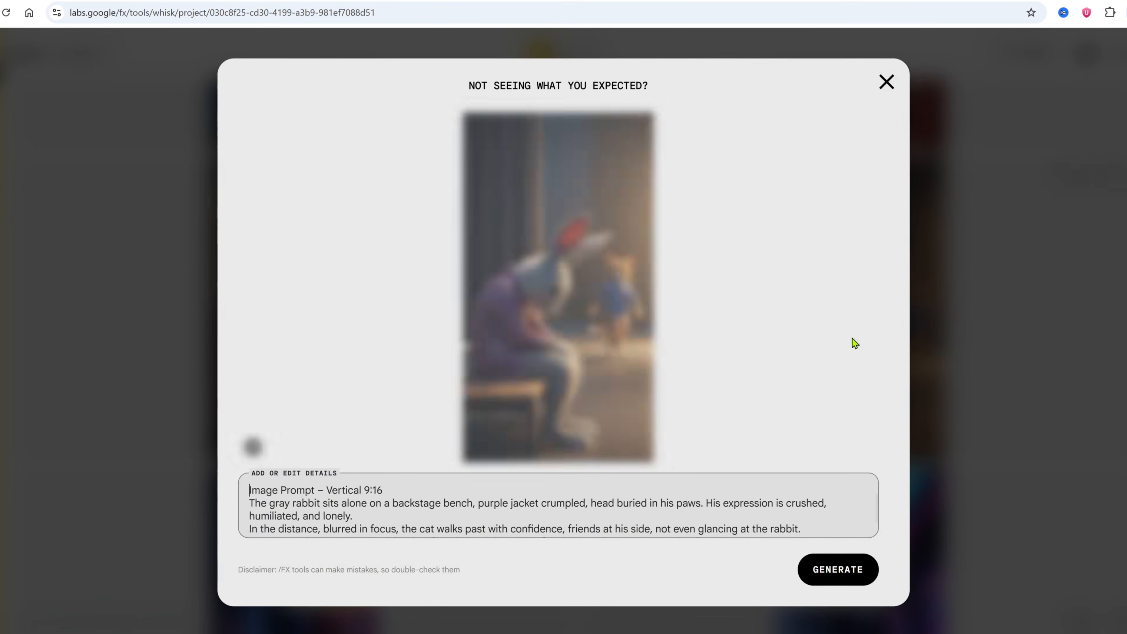
{"action": "scroll", "coordinate": [519, 510], "scroll_direction": "down", "scroll_amount": 2}
{"action": "scroll", "coordinate": [529, 512], "scroll_direction": "up", "scroll_amount": 2}
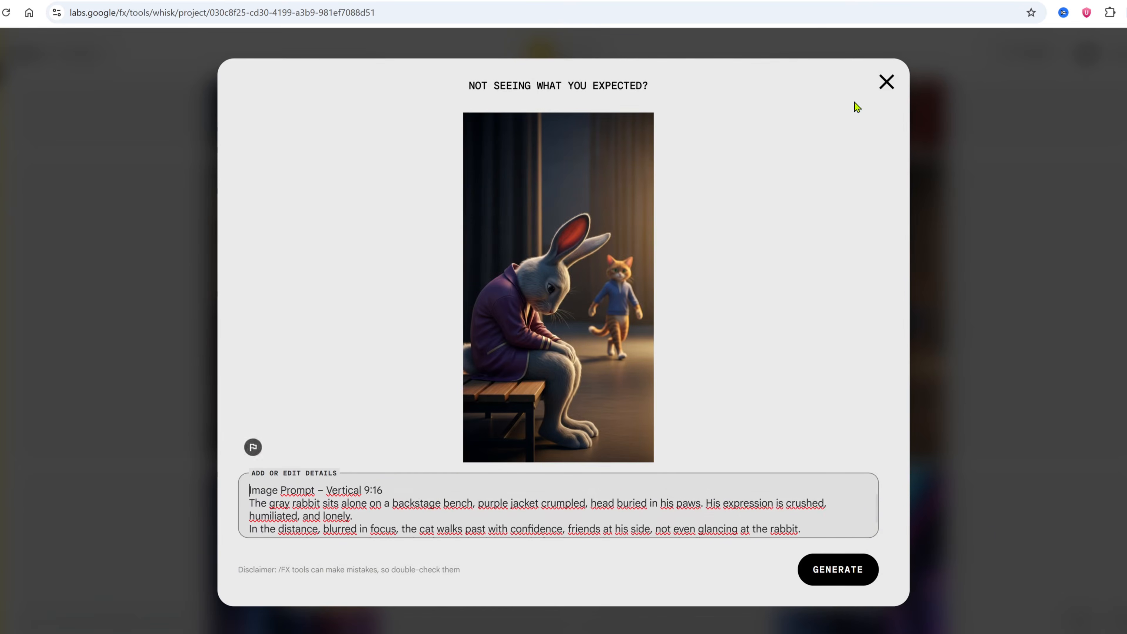
{"action": "left_click", "coordinate": [889, 85]}
- Inspect both images of the cat walking proudly through the neon evening streets, with their prompt details
{"action": "scroll", "coordinate": [458, 239], "scroll_direction": "down", "scroll_amount": 10}
{"action": "scroll", "coordinate": [459, 239], "scroll_direction": "up", "scroll_amount": 3}
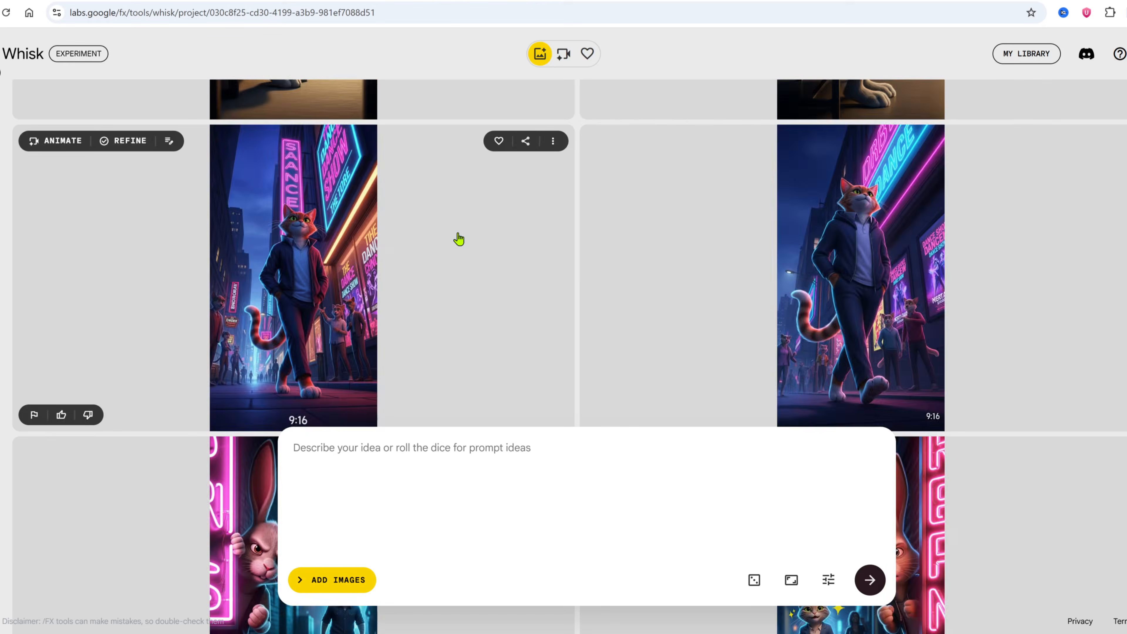
{"action": "left_click", "coordinate": [356, 255]}
{"action": "scroll", "coordinate": [581, 511], "scroll_direction": "down", "scroll_amount": 2}
{"action": "scroll", "coordinate": [579, 510], "scroll_direction": "up", "scroll_amount": 2}
{"action": "left_click", "coordinate": [891, 89]}
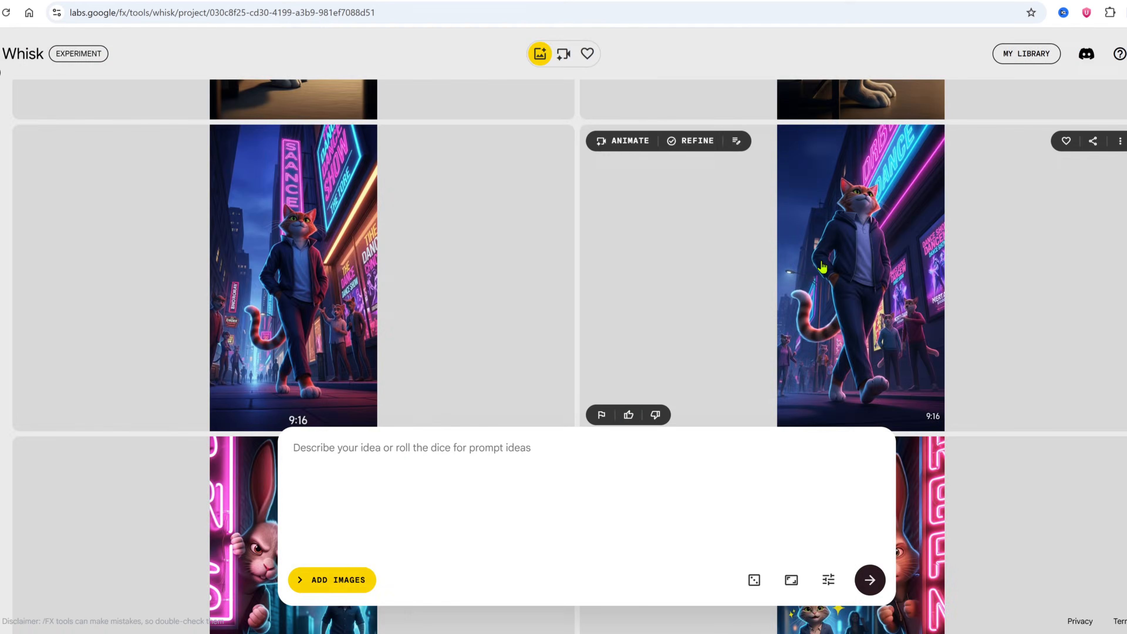
{"action": "left_click", "coordinate": [813, 202]}
{"action": "scroll", "coordinate": [496, 516], "scroll_direction": "down", "scroll_amount": 2}
{"action": "scroll", "coordinate": [496, 516], "scroll_direction": "up", "scroll_amount": 2}
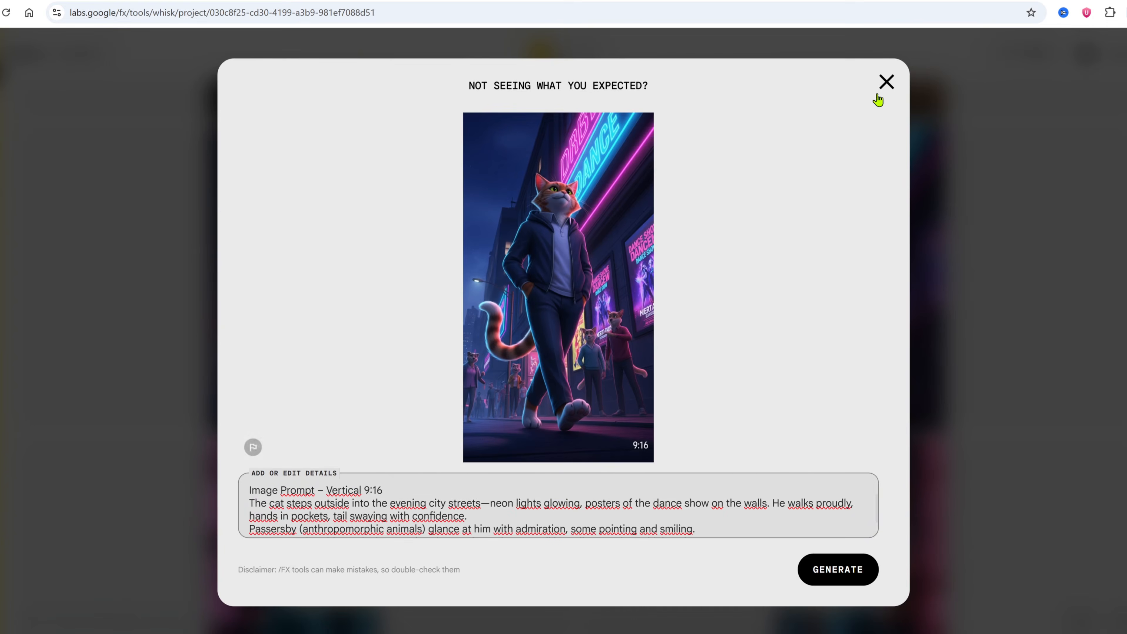
{"action": "left_click", "coordinate": [887, 82]}
- Inspect both images of the rabbit glaring from behind the neon sign in the alley, with their prompt details
{"action": "scroll", "coordinate": [497, 235], "scroll_direction": "down", "scroll_amount": 5}
{"action": "left_click", "coordinate": [405, 255]}
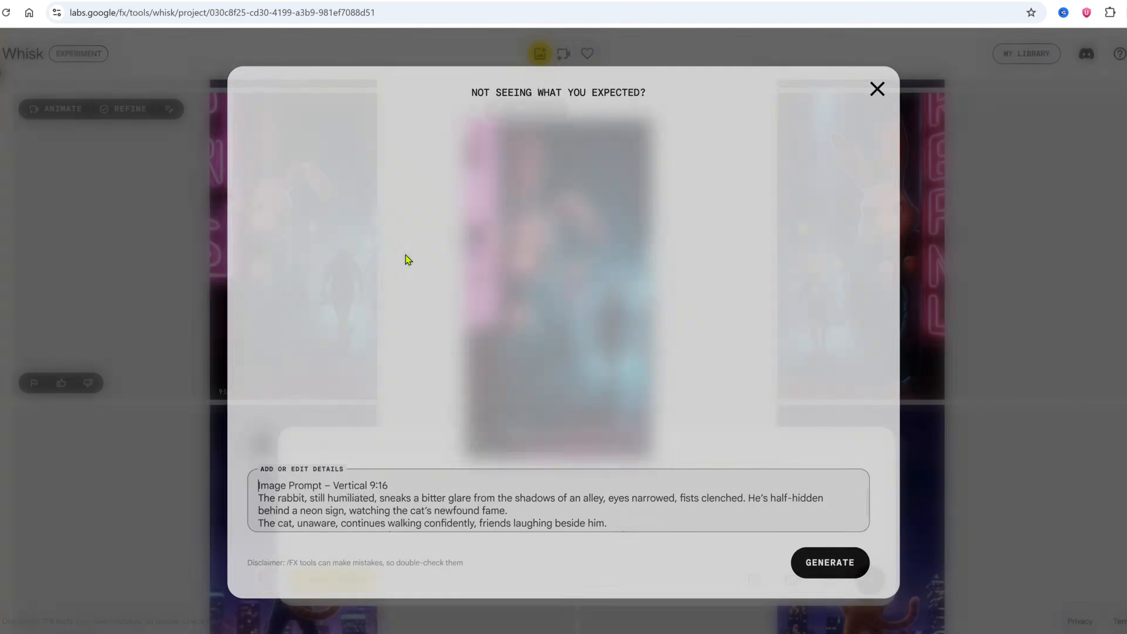
{"action": "scroll", "coordinate": [482, 506], "scroll_direction": "down", "scroll_amount": 2}
{"action": "scroll", "coordinate": [523, 527], "scroll_direction": "up", "scroll_amount": 2}
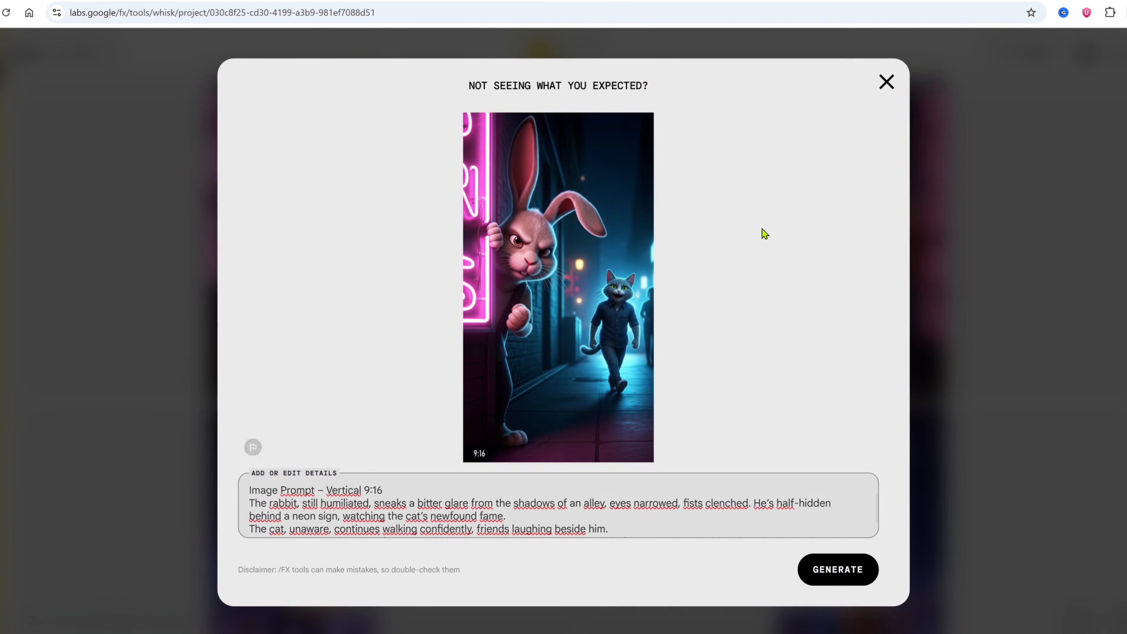
{"action": "left_click", "coordinate": [898, 89]}
{"action": "left_click", "coordinate": [843, 222]}
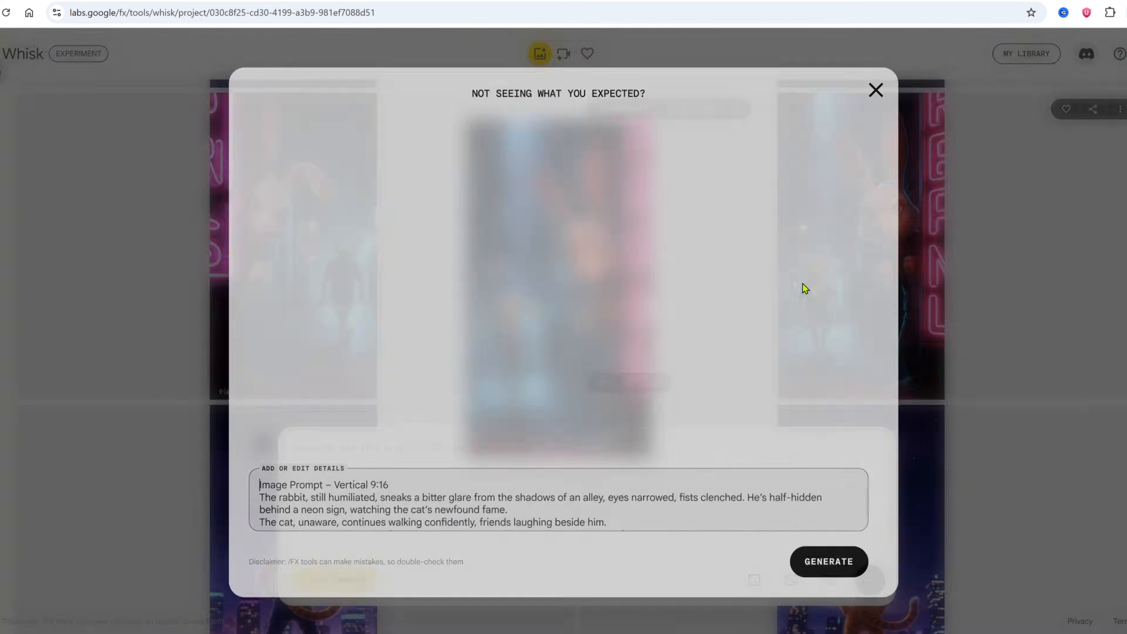
{"action": "scroll", "coordinate": [515, 499], "scroll_direction": "down", "scroll_amount": 2}
{"action": "scroll", "coordinate": [578, 526], "scroll_direction": "up", "scroll_amount": 2}
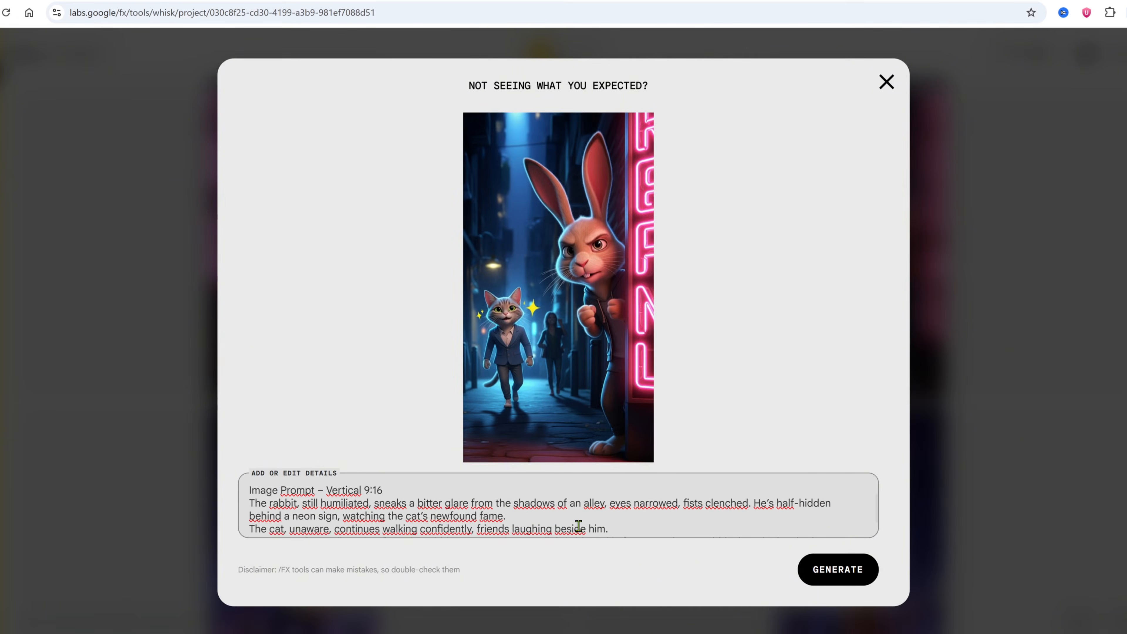
{"action": "scroll", "coordinate": [621, 528], "scroll_direction": "down", "scroll_amount": 2}
{"action": "scroll", "coordinate": [631, 528], "scroll_direction": "up", "scroll_amount": 2}
{"action": "left_click", "coordinate": [886, 82]}
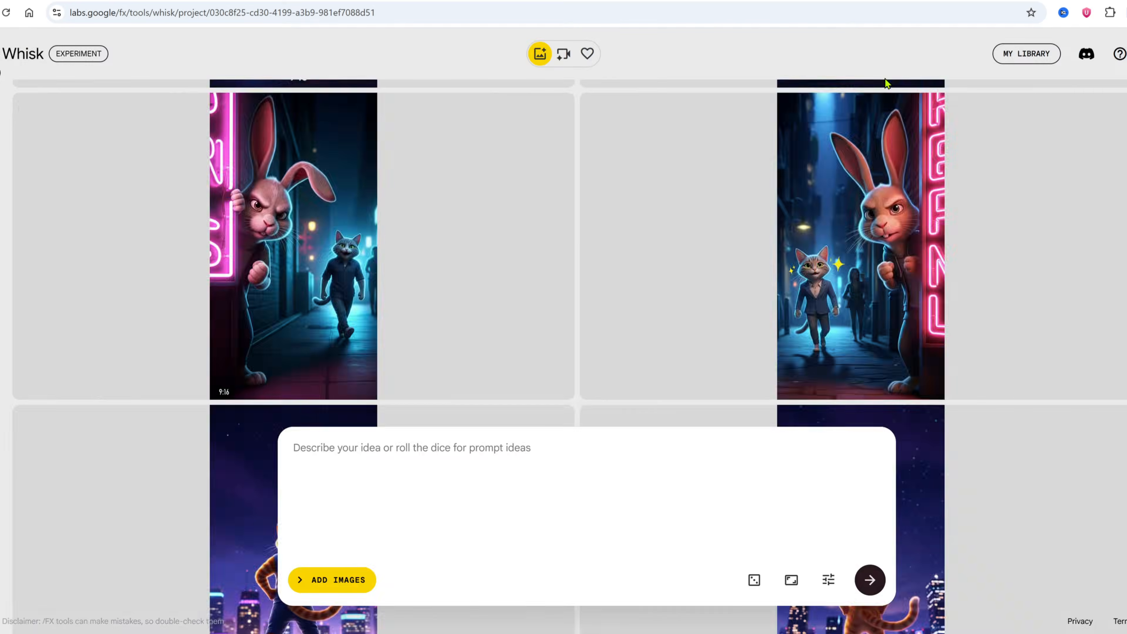
- Inspect both final-shot images of the cat standing on the city rooftop and read their prompt details
{"action": "scroll", "coordinate": [468, 254], "scroll_direction": "down", "scroll_amount": 5}
{"action": "left_click", "coordinate": [403, 266]}
{"action": "scroll", "coordinate": [596, 511], "scroll_direction": "down", "scroll_amount": 2}
{"action": "scroll", "coordinate": [596, 511], "scroll_direction": "up", "scroll_amount": 2}
{"action": "left_click", "coordinate": [886, 82]}
{"action": "left_click", "coordinate": [861, 249]}
{"action": "scroll", "coordinate": [488, 510], "scroll_direction": "down", "scroll_amount": 2}
{"action": "scroll", "coordinate": [577, 511], "scroll_direction": "up", "scroll_amount": 2}
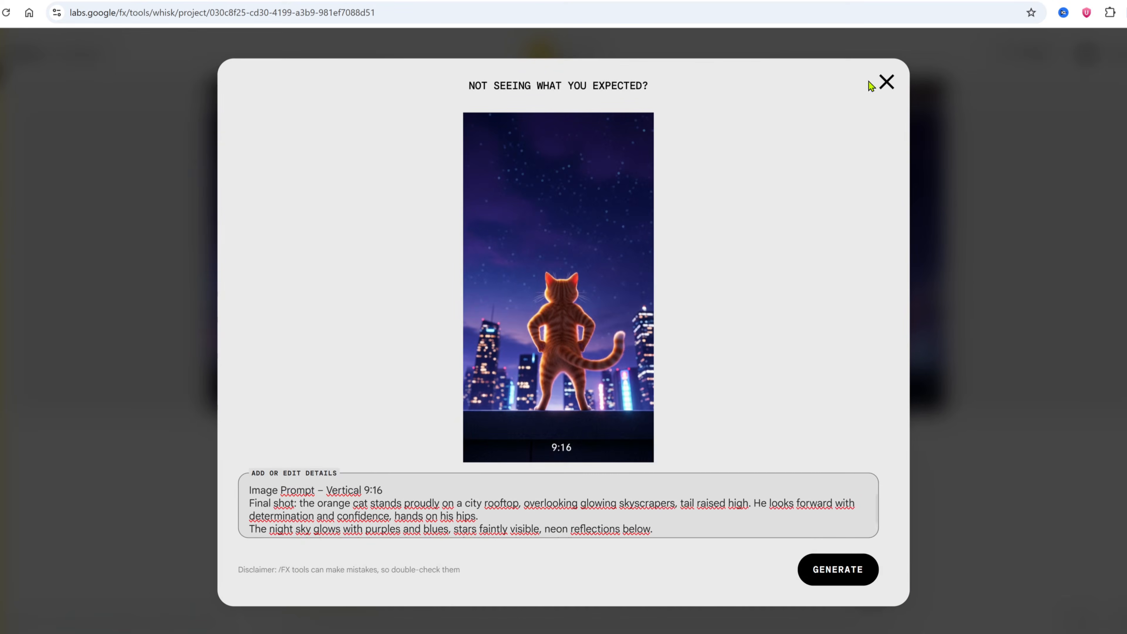
{"action": "left_click", "coordinate": [886, 82]}
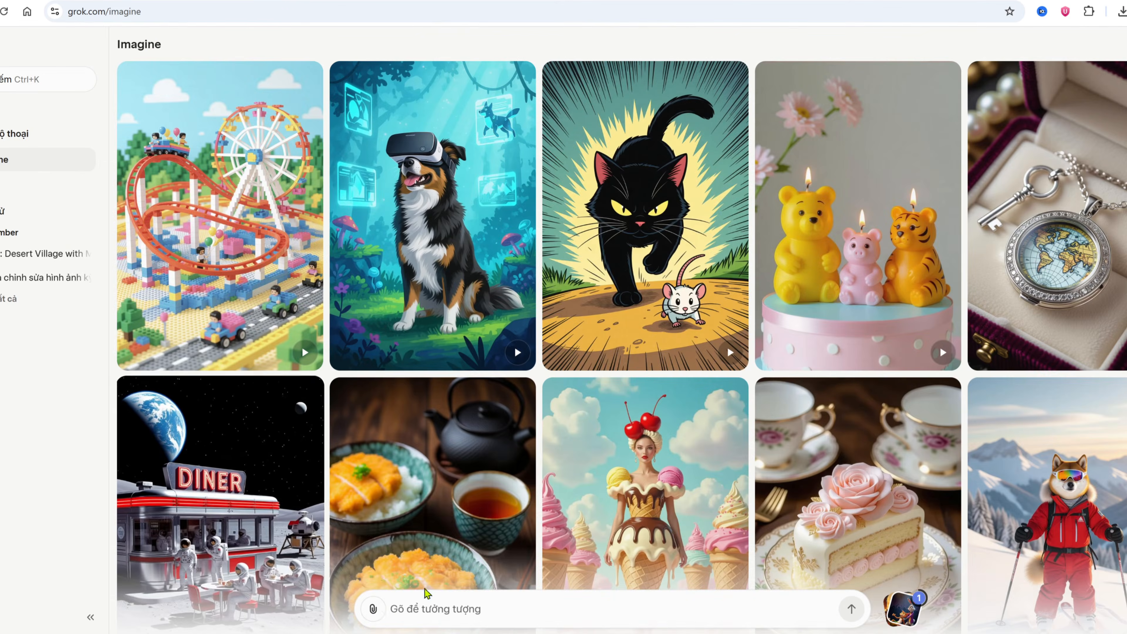
- Switch to Grok Imagine and upload a scene image file from the computer
{"action": "left_click", "coordinate": [372, 608]}
{"action": "left_click", "coordinate": [415, 468]}
{"action": "double_click", "coordinate": [103, 101]}
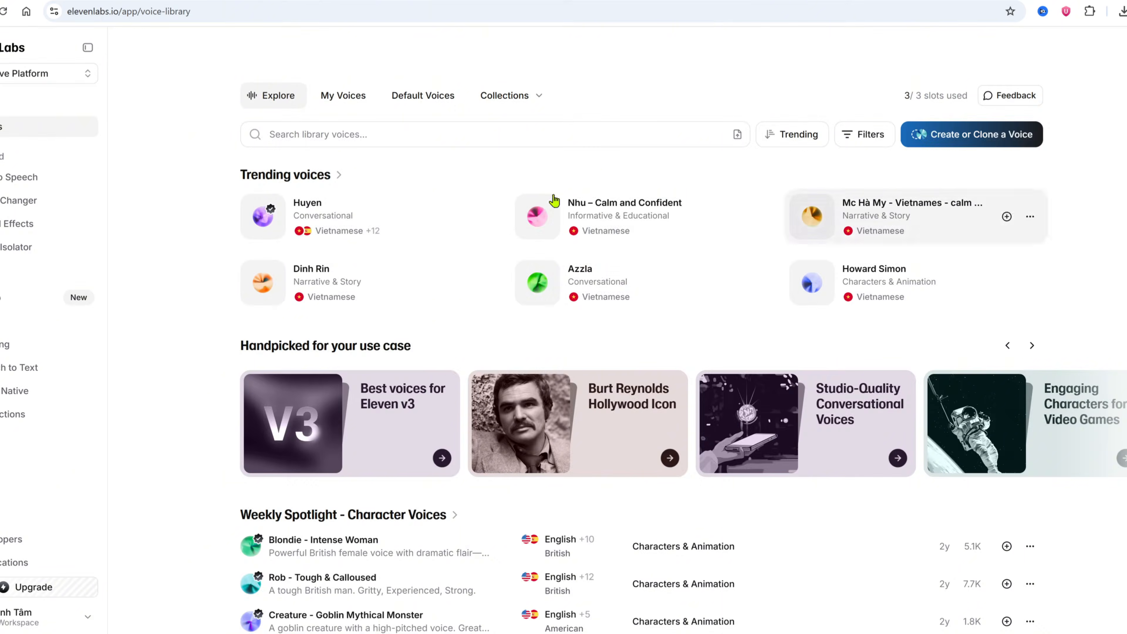
- Switch to the ElevenLabs voice library and browse its character voices, language collections and celebrity-themed voice collections
{"action": "scroll", "coordinate": [706, 282], "scroll_direction": "down", "scroll_amount": 6}
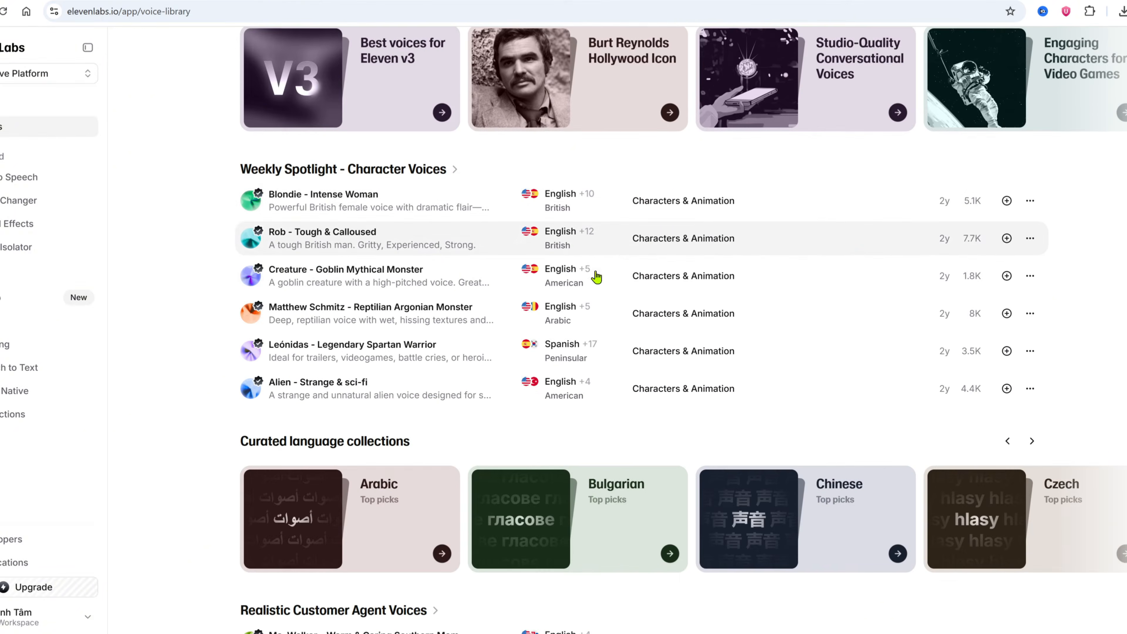
{"action": "scroll", "coordinate": [624, 255], "scroll_direction": "down", "scroll_amount": 3}
{"action": "scroll", "coordinate": [582, 305], "scroll_direction": "down", "scroll_amount": 15}
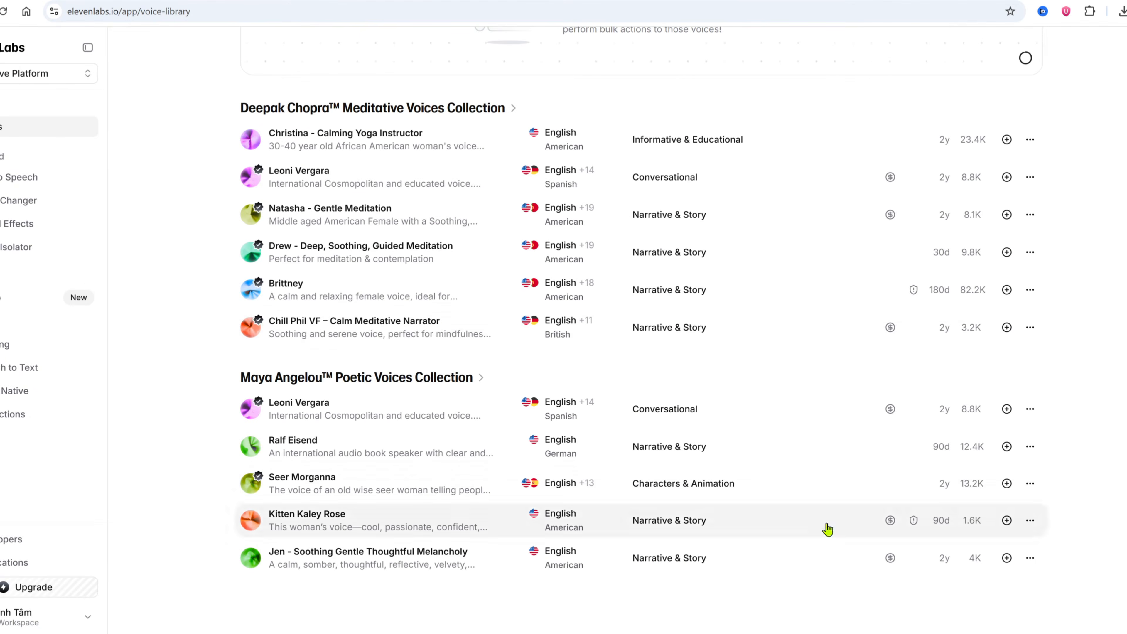
- Look through ElevenLabs' Text to Speech, Voice Changer and Sound Effects tools, dismiss the Sound Effects introduction, and return to the home page
{"action": "left_click", "coordinate": [35, 184]}
{"action": "left_click", "coordinate": [27, 201]}
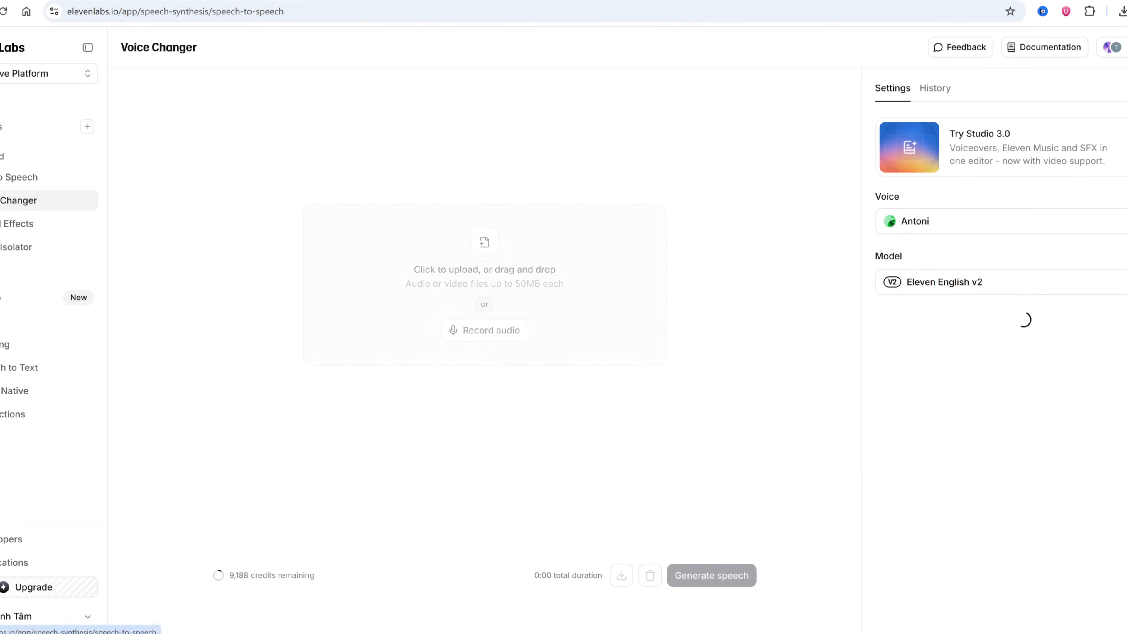
{"action": "left_click", "coordinate": [92, 225]}
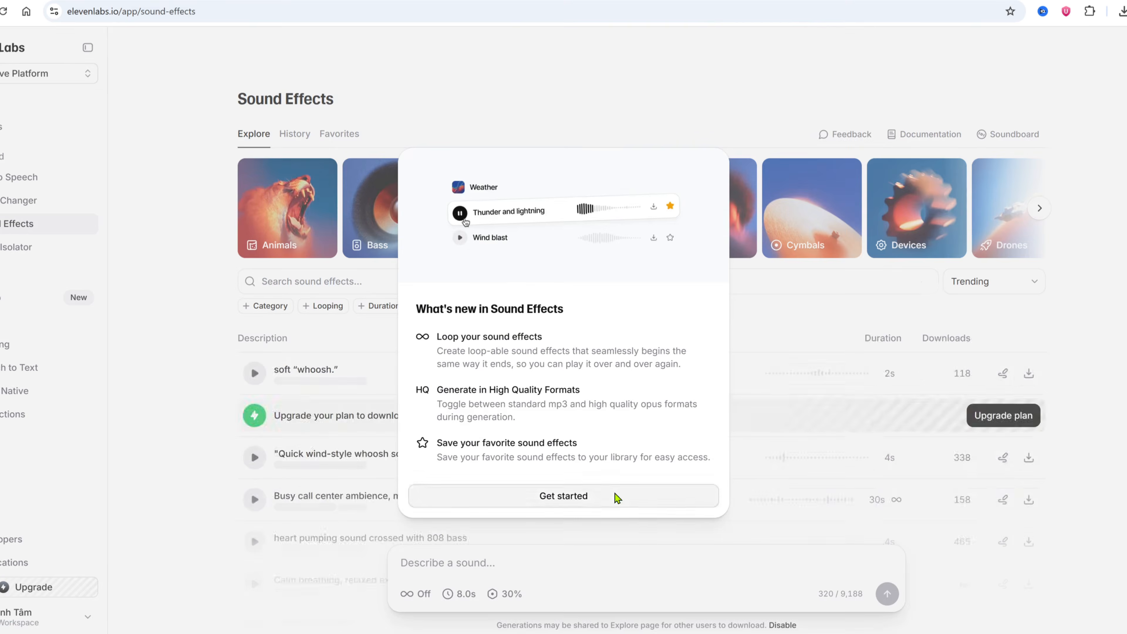
{"action": "left_click", "coordinate": [614, 495]}
{"action": "scroll", "coordinate": [508, 348], "scroll_direction": "down", "scroll_amount": 3}
{"action": "scroll", "coordinate": [508, 348], "scroll_direction": "up", "scroll_amount": 5}
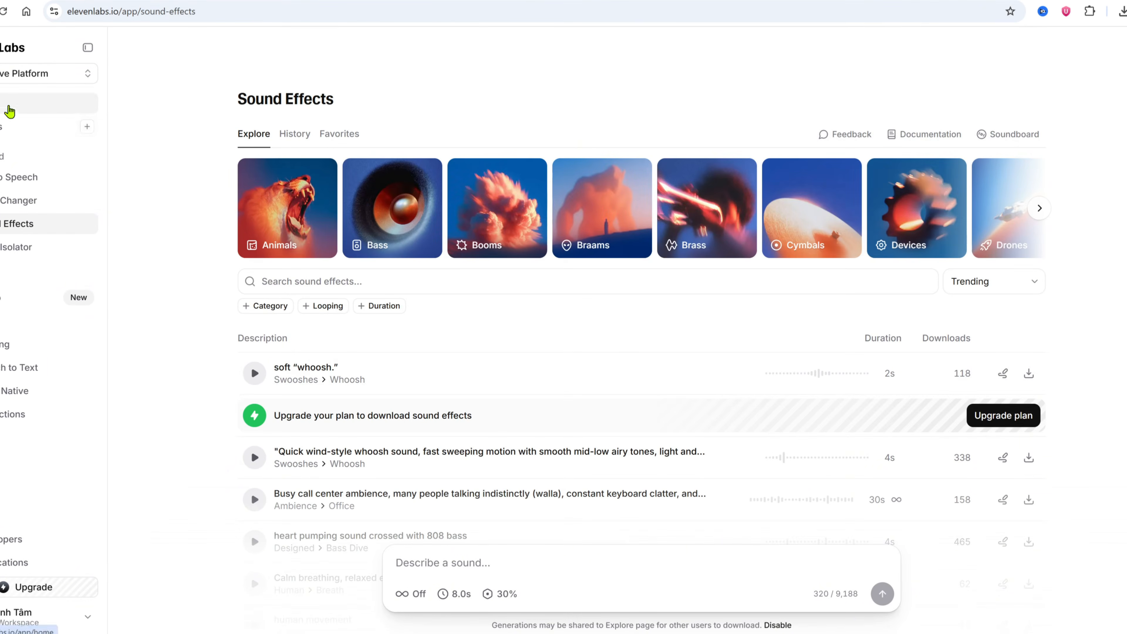
{"action": "left_click", "coordinate": [12, 109]}
{"action": "scroll", "coordinate": [535, 427], "scroll_direction": "down", "scroll_amount": 1}
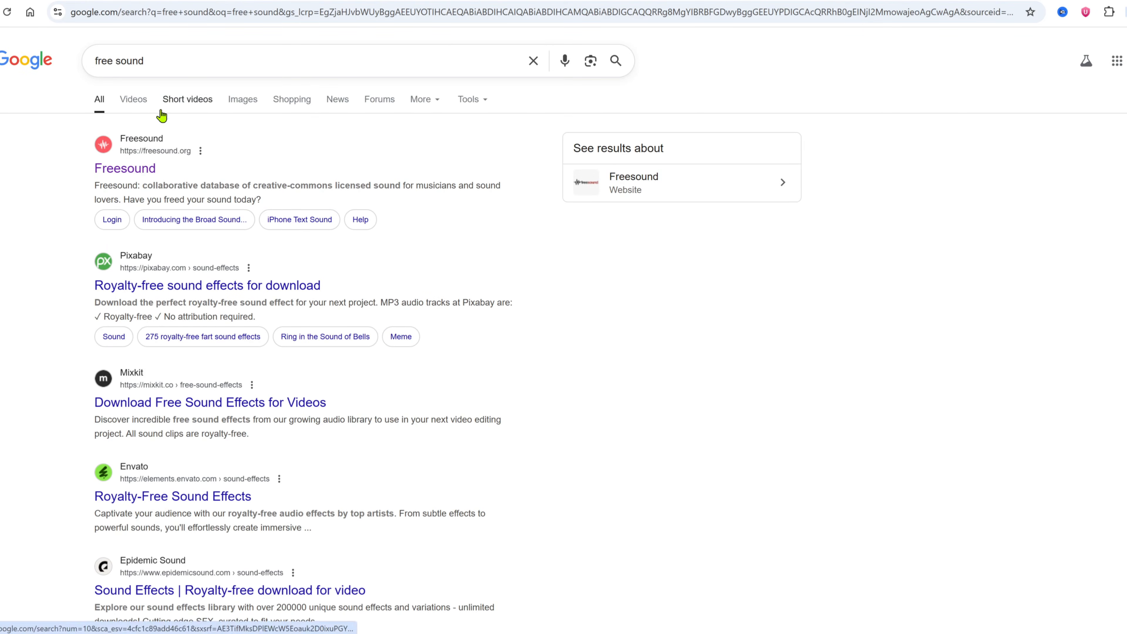
- Open Freesound from the "free sound" search results and browse its home page
{"action": "left_click", "coordinate": [138, 171]}
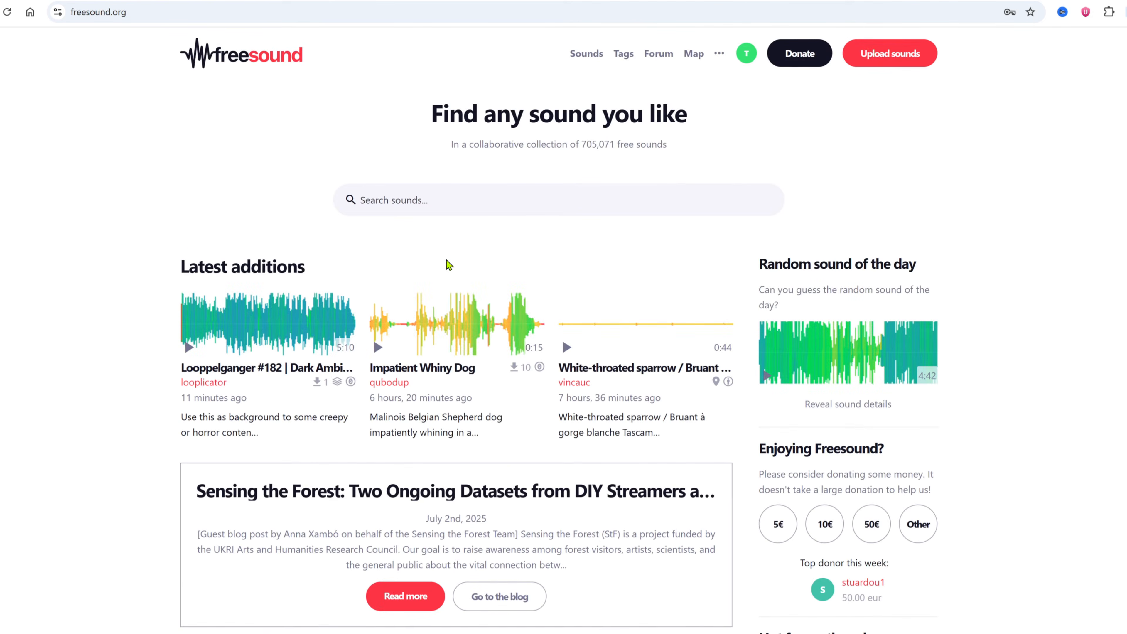
{"action": "scroll", "coordinate": [455, 255], "scroll_direction": "down", "scroll_amount": 15}
{"action": "scroll", "coordinate": [528, 317], "scroll_direction": "down", "scroll_amount": 8}
{"action": "scroll", "coordinate": [560, 349], "scroll_direction": "up", "scroll_amount": 3}
{"action": "scroll", "coordinate": [560, 347], "scroll_direction": "up", "scroll_amount": 1}
- Search Freesound for "haha" sounds
{"action": "left_click", "coordinate": [395, 200]}
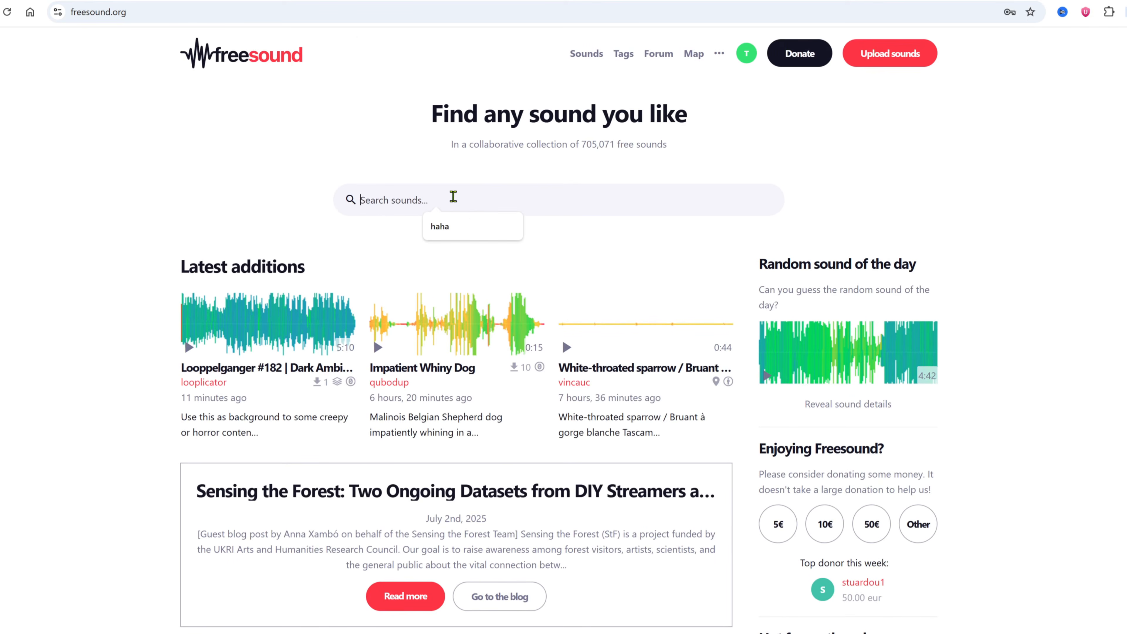
{"action": "type", "text": "haha"}
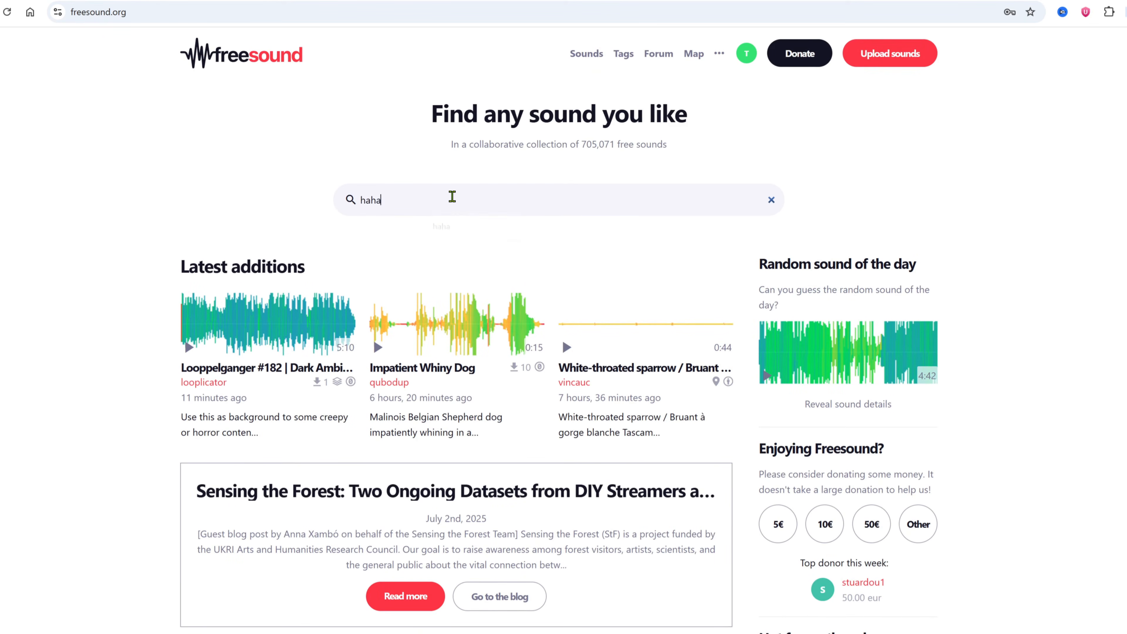
{"action": "key", "text": "Return"}
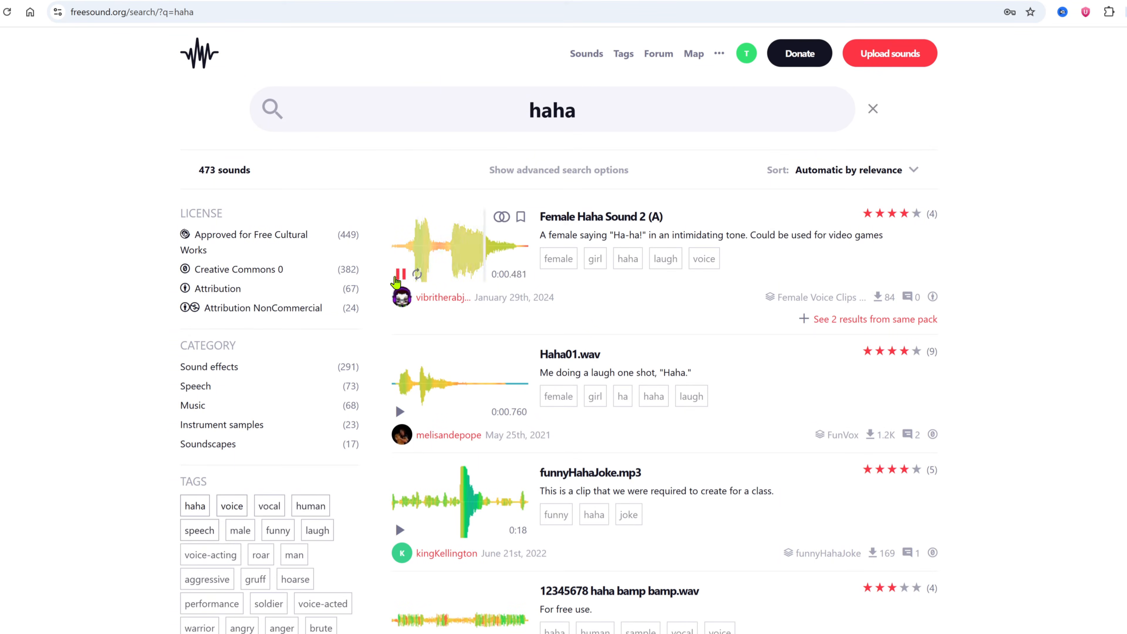
- Browse the "haha" results and preview several laugh sounds, including Haha01.wav and "If you know what I mean! Haha!" -Male
{"action": "left_click", "coordinate": [475, 354]}
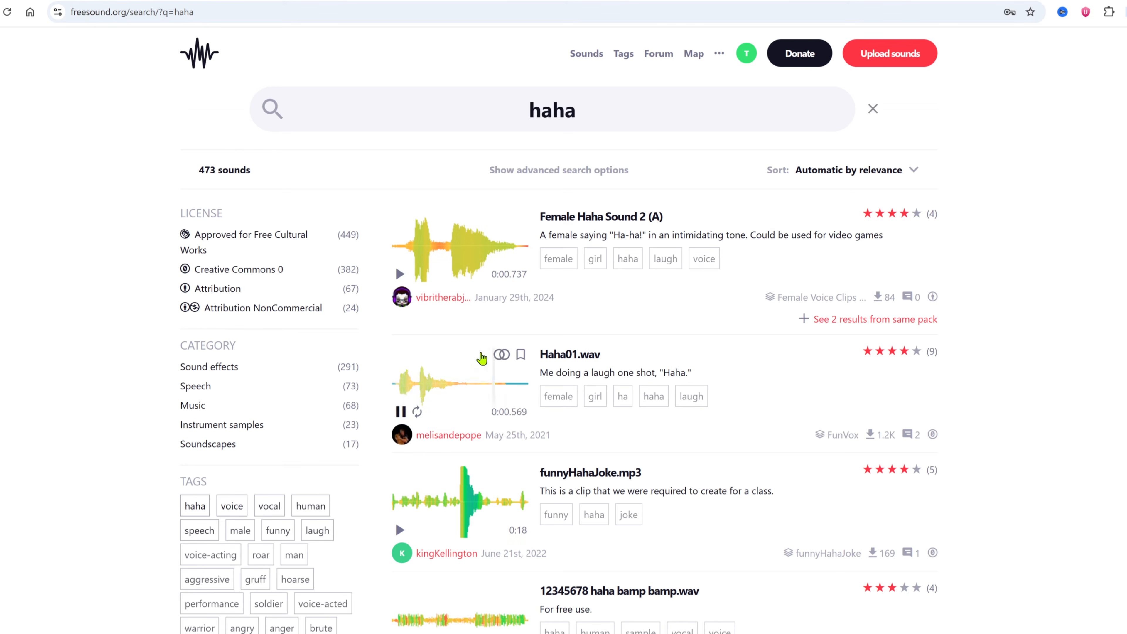
{"action": "scroll", "coordinate": [475, 354], "scroll_direction": "down", "scroll_amount": 3}
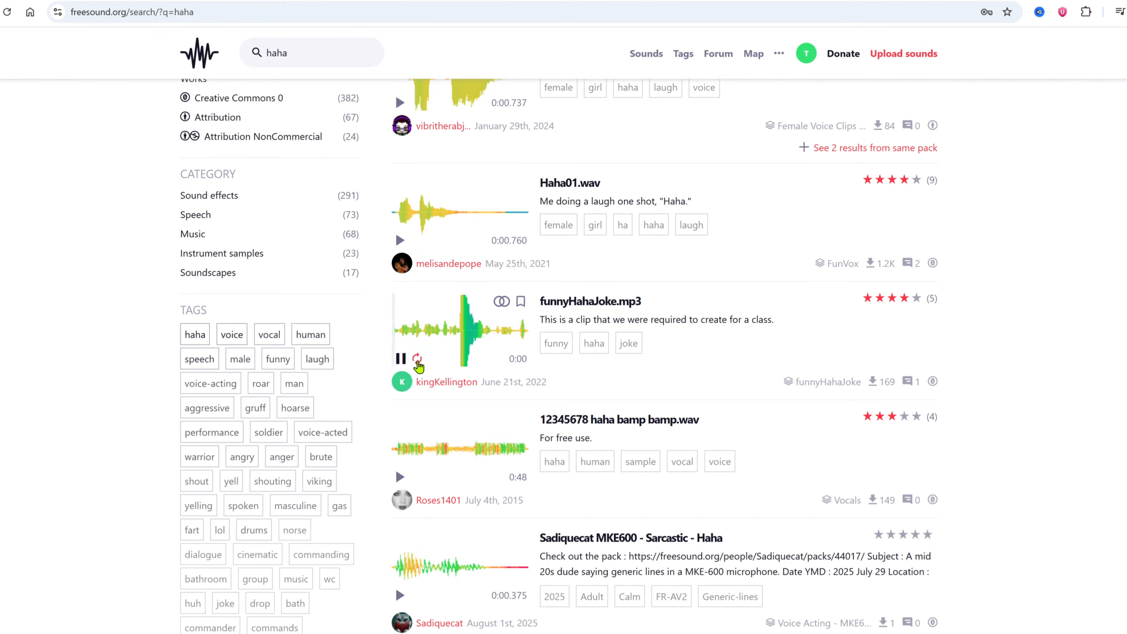
{"action": "scroll", "coordinate": [519, 358], "scroll_direction": "down", "scroll_amount": 3}
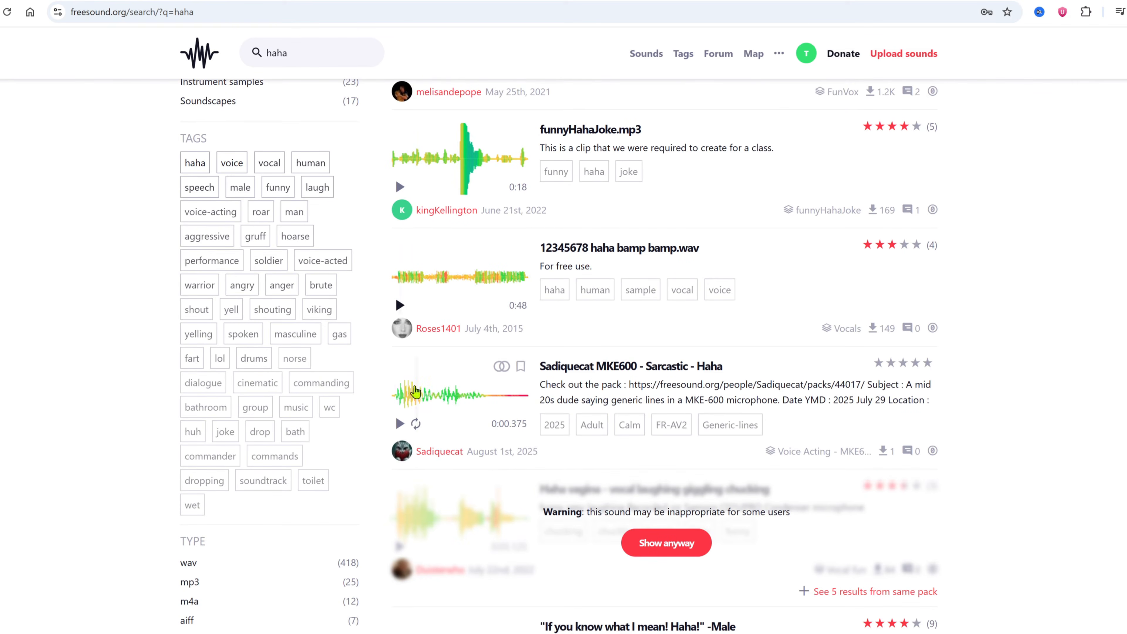
{"action": "left_click", "coordinate": [399, 423]}
{"action": "scroll", "coordinate": [432, 391], "scroll_direction": "down", "scroll_amount": 3}
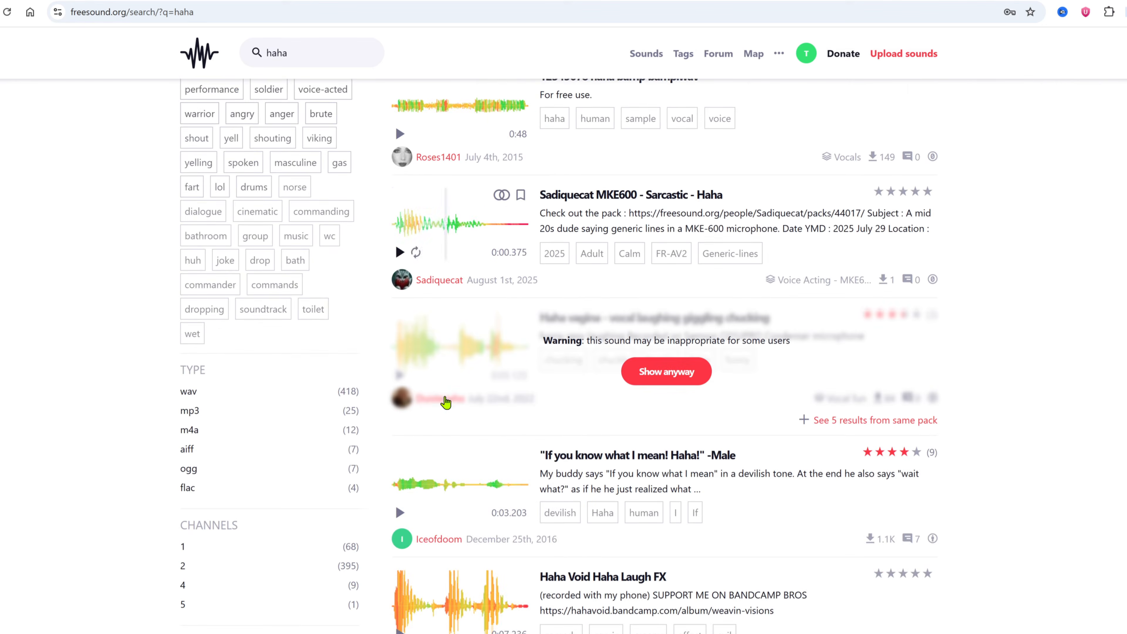
{"action": "scroll", "coordinate": [420, 380], "scroll_direction": "down", "scroll_amount": 3}
{"action": "left_click", "coordinate": [399, 341]}
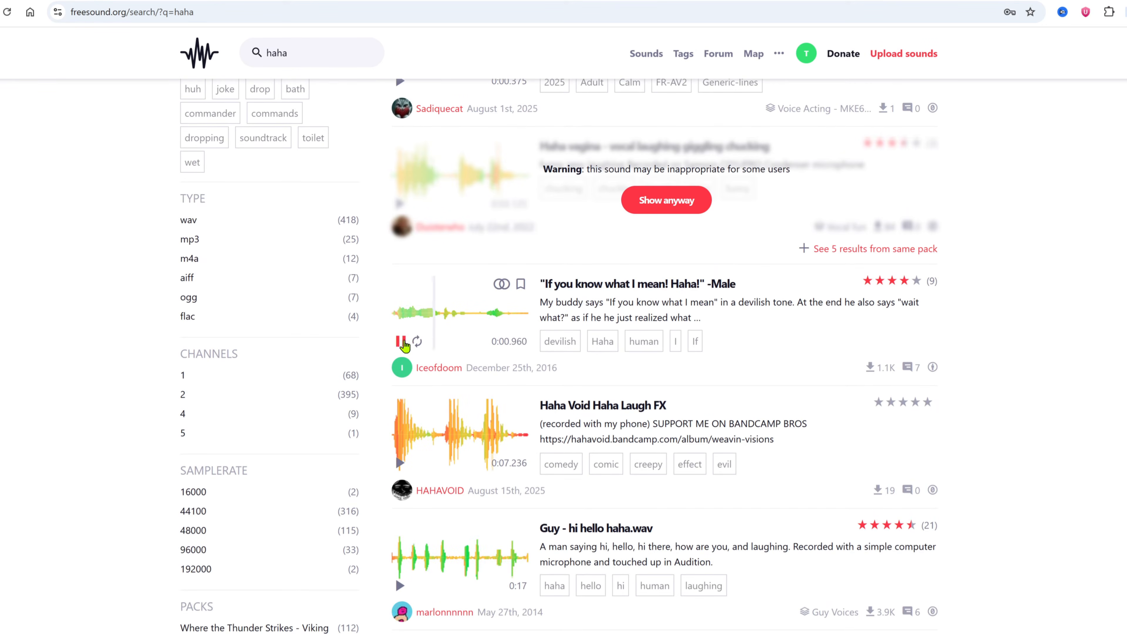
{"action": "scroll", "coordinate": [500, 379], "scroll_direction": "down", "scroll_amount": 3}
{"action": "scroll", "coordinate": [500, 379], "scroll_direction": "up", "scroll_amount": 15}
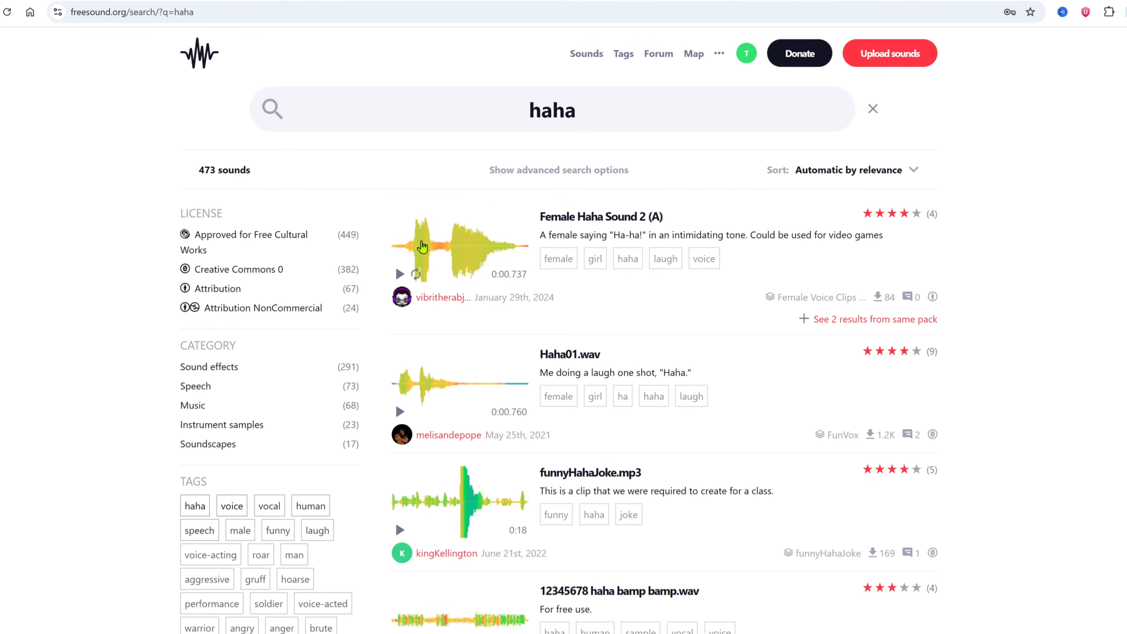
- Preview Female Haha Sound 2 (A), open its sound page, and download the sound
{"action": "left_click", "coordinate": [400, 274]}
{"action": "left_click", "coordinate": [882, 298]}
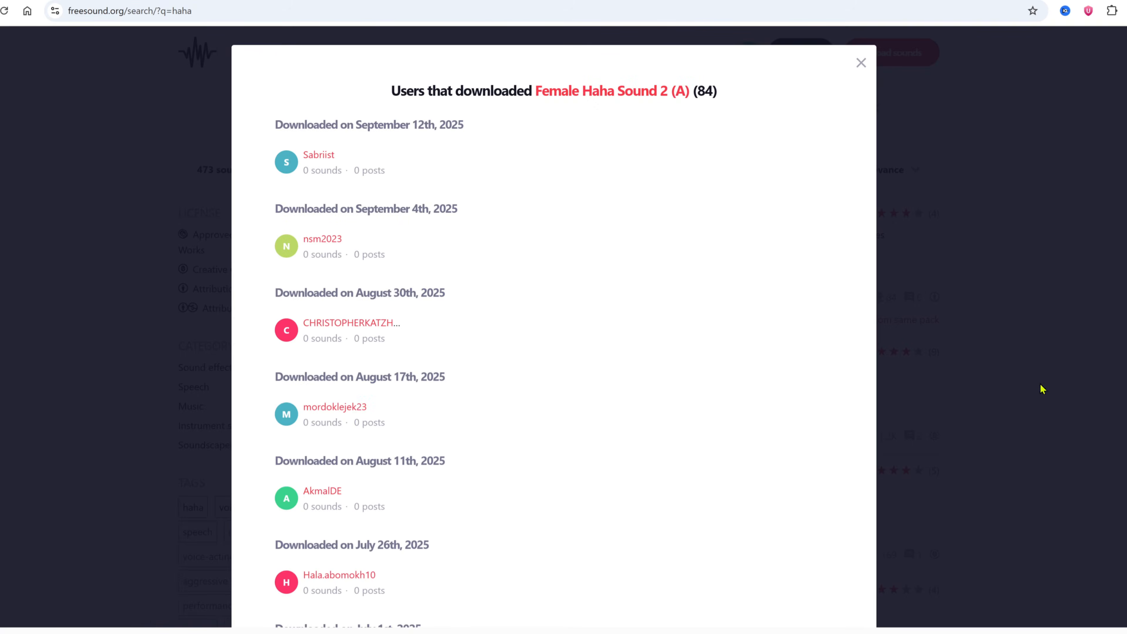
{"action": "left_click", "coordinate": [613, 99]}
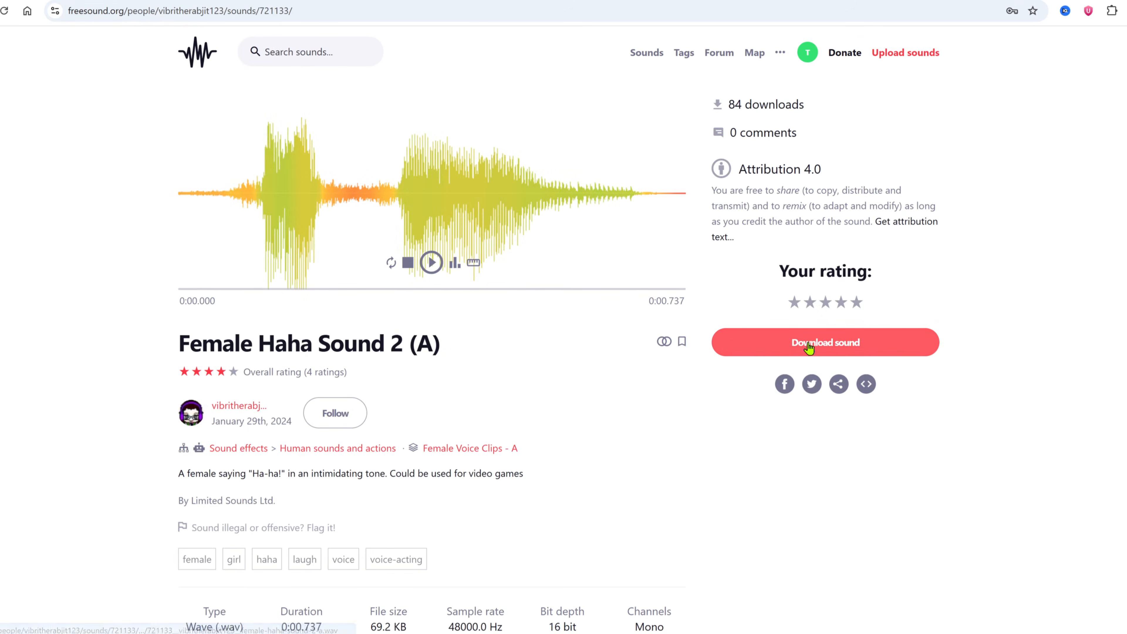
{"action": "left_click", "coordinate": [818, 353]}
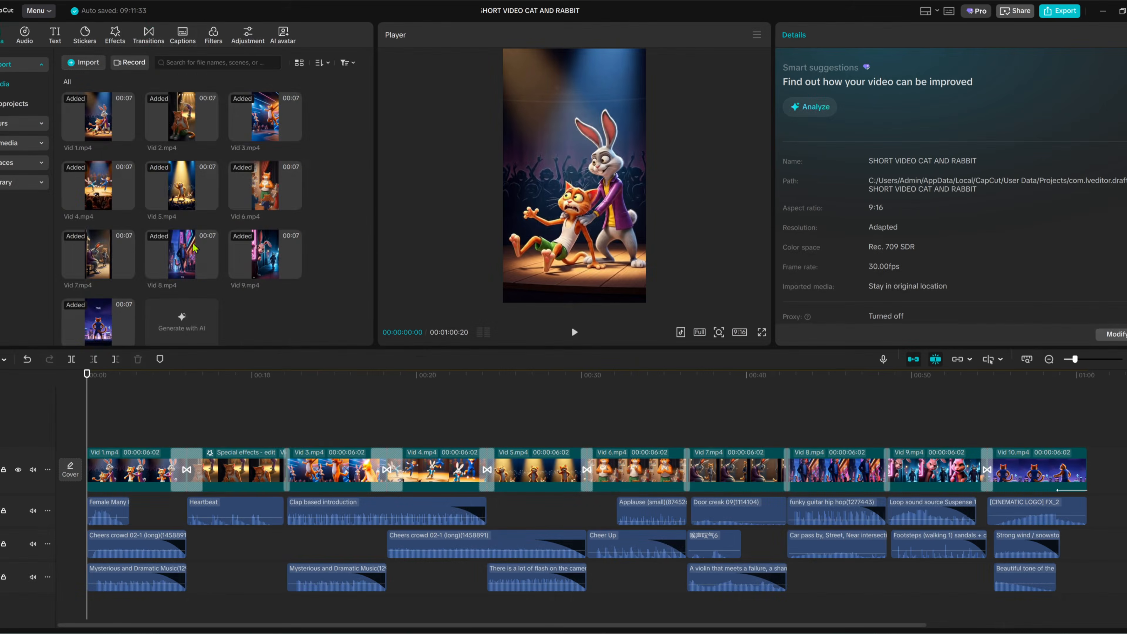
- In CapCut's SHORT VIDEO CAT AND RABBIT project, browse the available transitions and scrub the timeline to the Vid 8.mp4 scene
{"action": "left_click", "coordinate": [148, 35]}
{"action": "scroll", "coordinate": [213, 200], "scroll_direction": "down", "scroll_amount": 5}
{"action": "left_click", "coordinate": [185, 469]}
{"action": "left_click", "coordinate": [181, 425]}
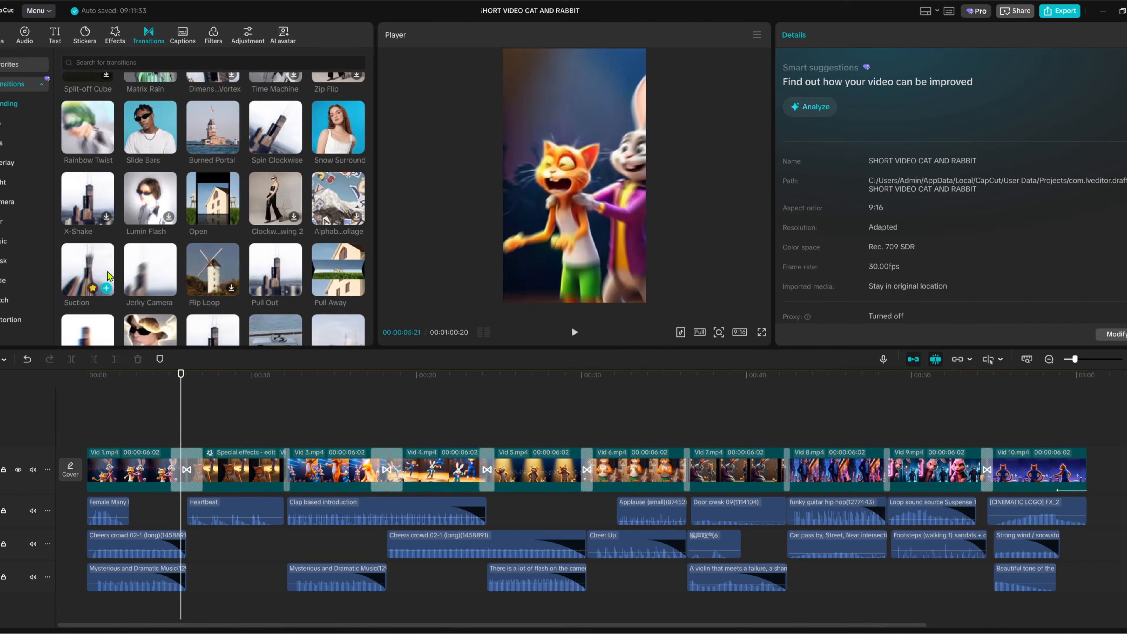
{"action": "scroll", "coordinate": [213, 222], "scroll_direction": "down", "scroll_amount": 3}
{"action": "left_click_drag", "start_coordinate": [284, 418], "coordinate": [801, 426]}
- Check the first sound clip and the Heartbeat clip on the timeline, and search the sound effects library for "clap"
{"action": "left_click", "coordinate": [108, 512]}
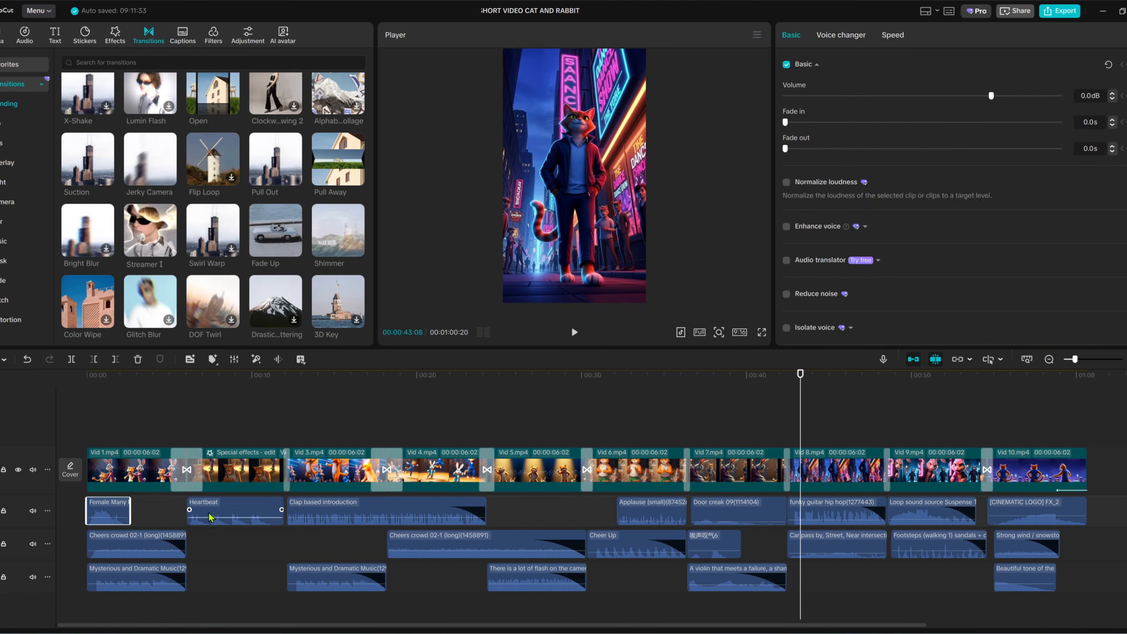
{"action": "left_click", "coordinate": [212, 515]}
{"action": "left_click", "coordinate": [25, 35]}
{"action": "left_click", "coordinate": [26, 333]}
{"action": "scroll", "coordinate": [142, 157], "scroll_direction": "down", "scroll_amount": 5}
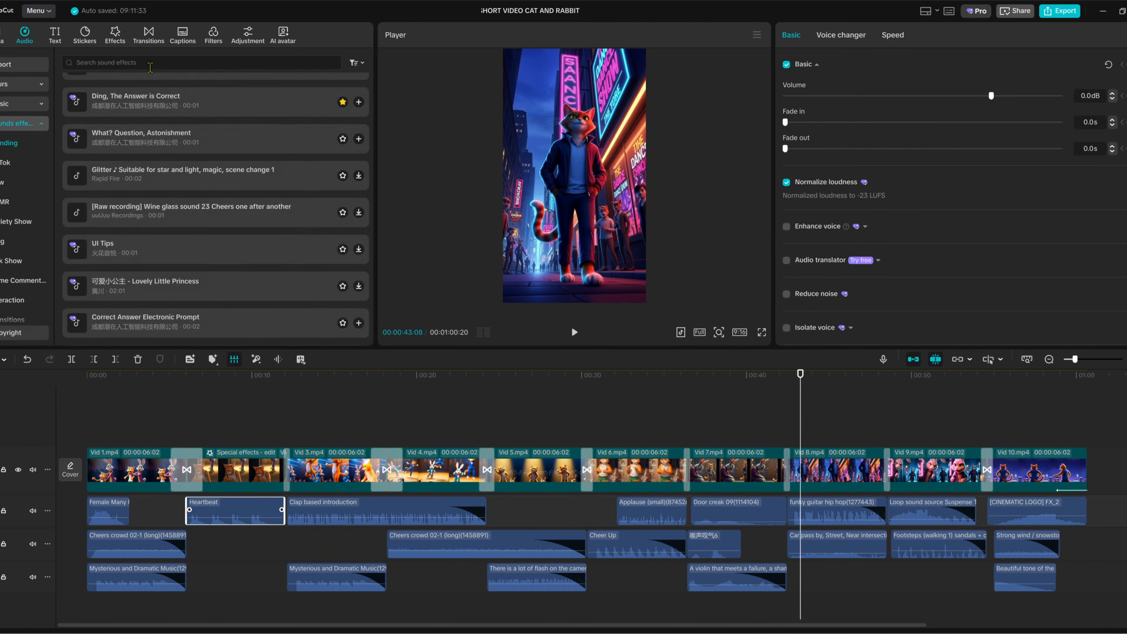
{"action": "left_click", "coordinate": [148, 62]}
{"action": "type", "text": "clap"}
{"action": "key", "text": "Return"}
- Preview the video with a short-video platform interface overlay, scrubbing to the Vid 5.mp4 scene, and start the export
{"action": "left_click_drag", "start_coordinate": [338, 539], "coordinate": [1021, 539]}
{"action": "left_click", "coordinate": [681, 332]}
{"action": "left_click", "coordinate": [737, 383]}
{"action": "left_click", "coordinate": [681, 332]}
{"action": "left_click", "coordinate": [733, 403]}
{"action": "left_click", "coordinate": [680, 332]}
{"action": "left_click_drag", "start_coordinate": [1033, 444], "coordinate": [517, 444]}
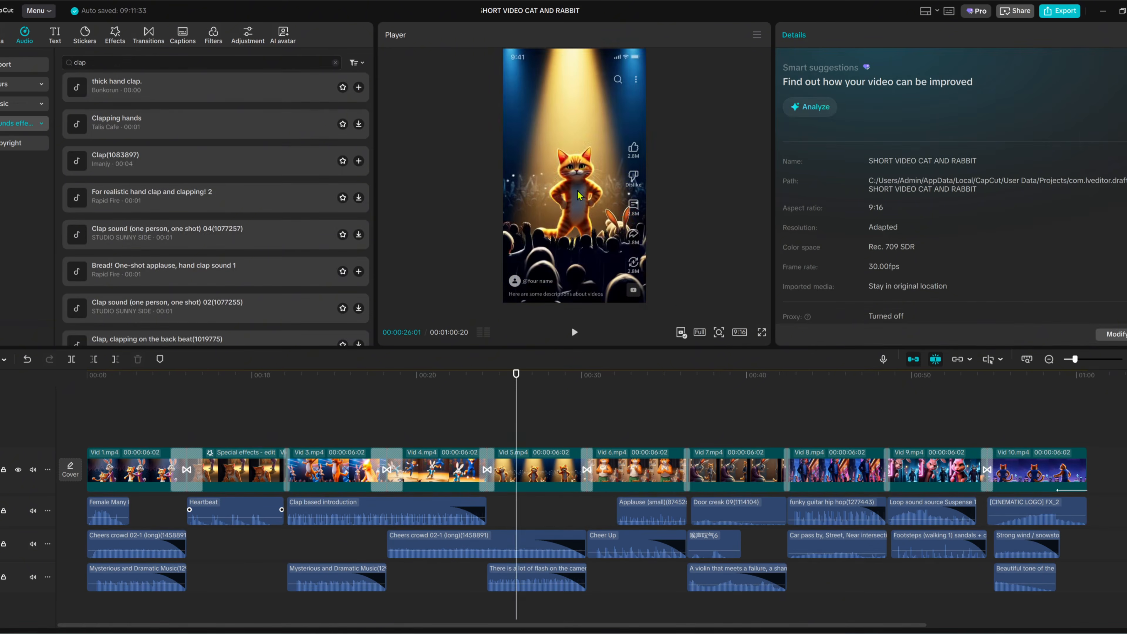
{"action": "left_click", "coordinate": [1060, 10]}
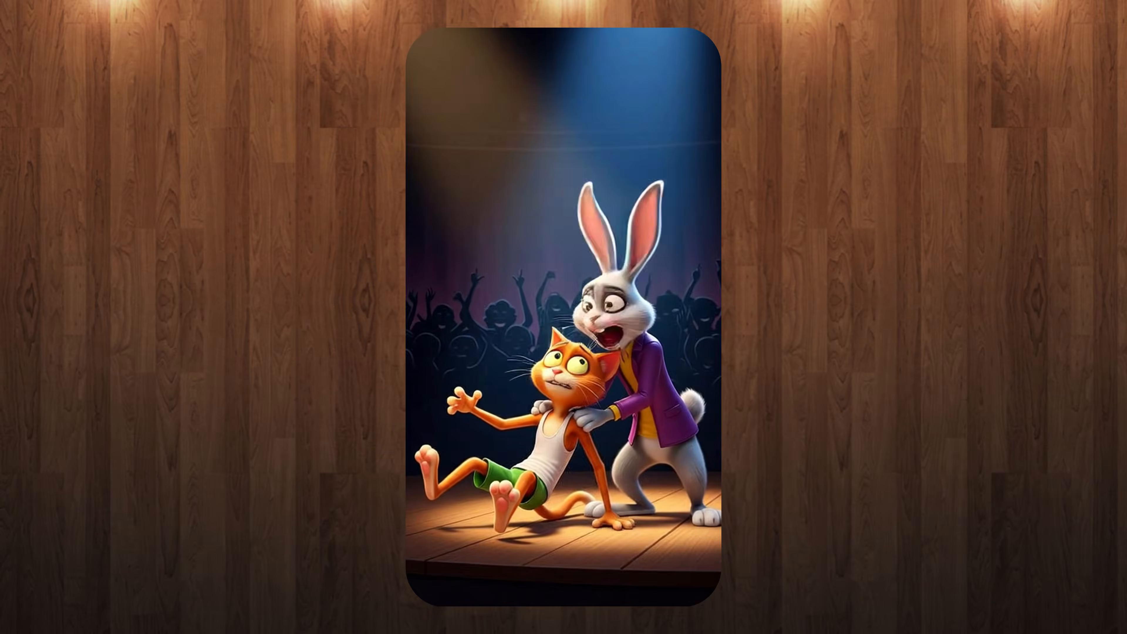